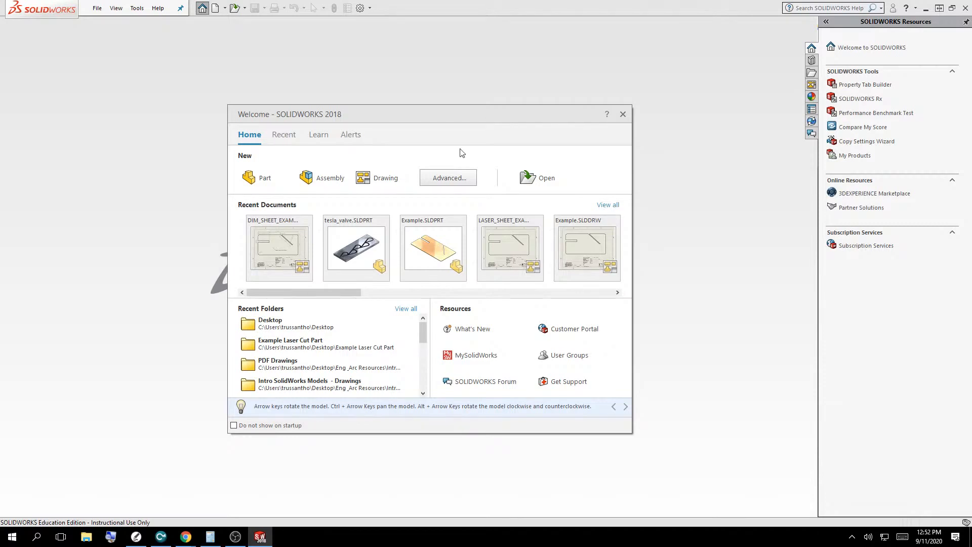
- Dismiss the welcome window and create a new part document
left_click(623, 115)
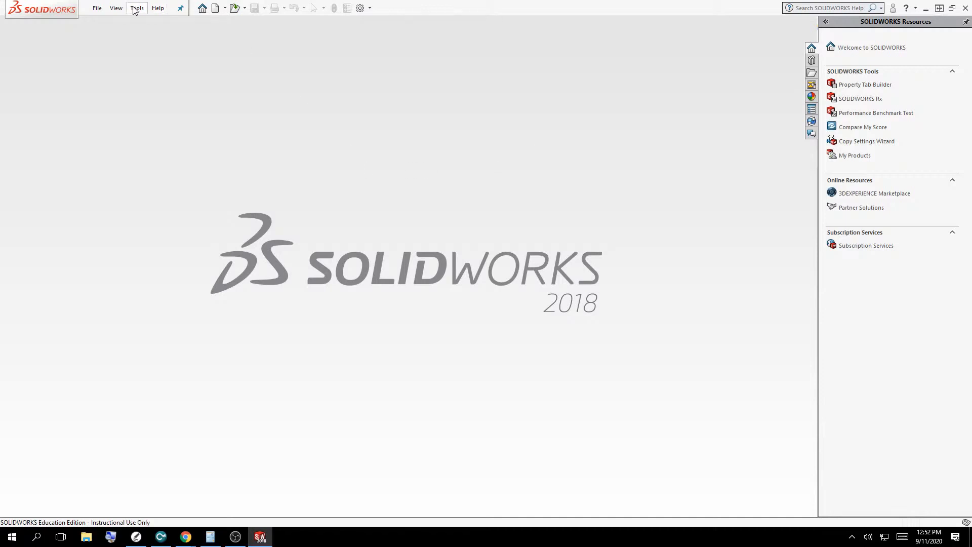
left_click(95, 10)
left_click(100, 23)
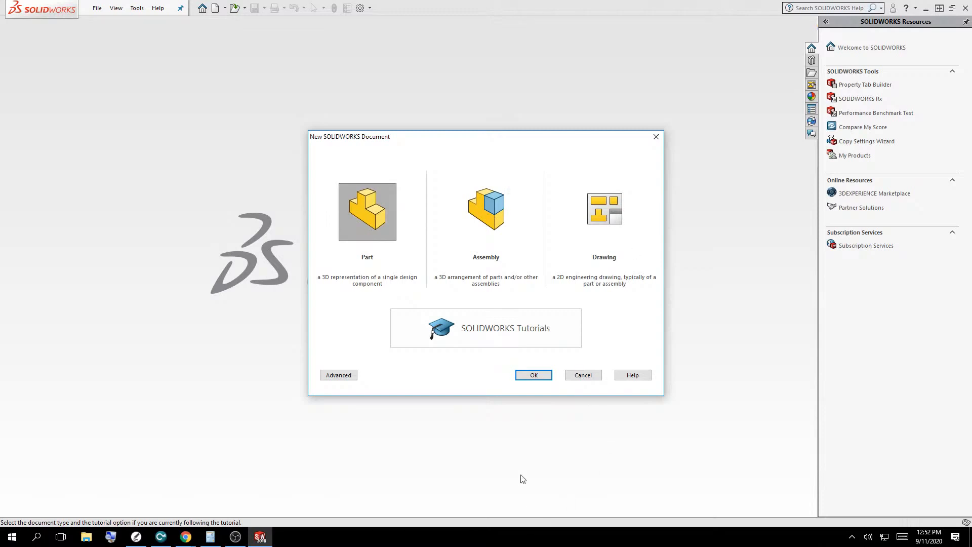
left_click(522, 375)
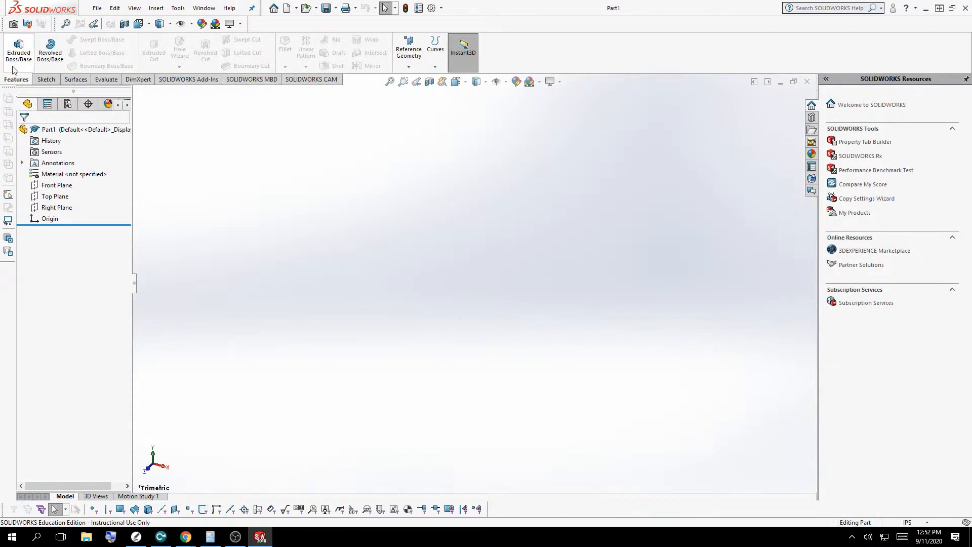
- Look through the available command sets, including Features, Sketch, Surfaces, Evaluate, DimXpert, Add-Ins, MBD and CAM
left_click(41, 80)
left_click(78, 82)
left_click(105, 83)
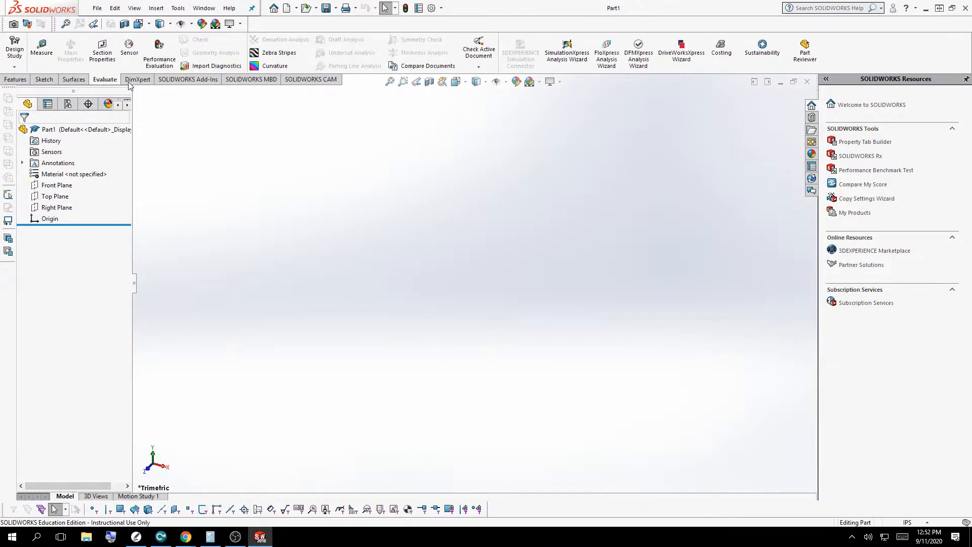
left_click(131, 81)
left_click(188, 80)
left_click(255, 80)
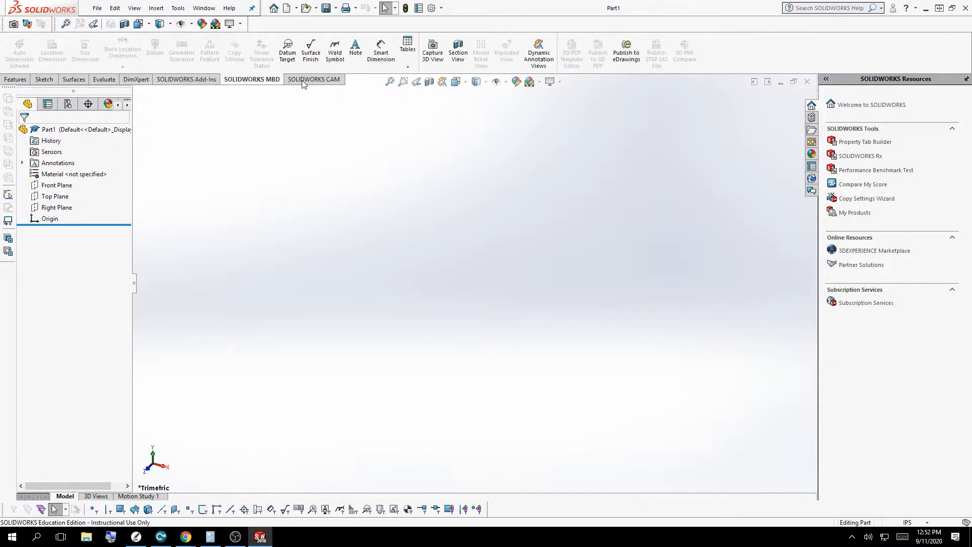
left_click(306, 80)
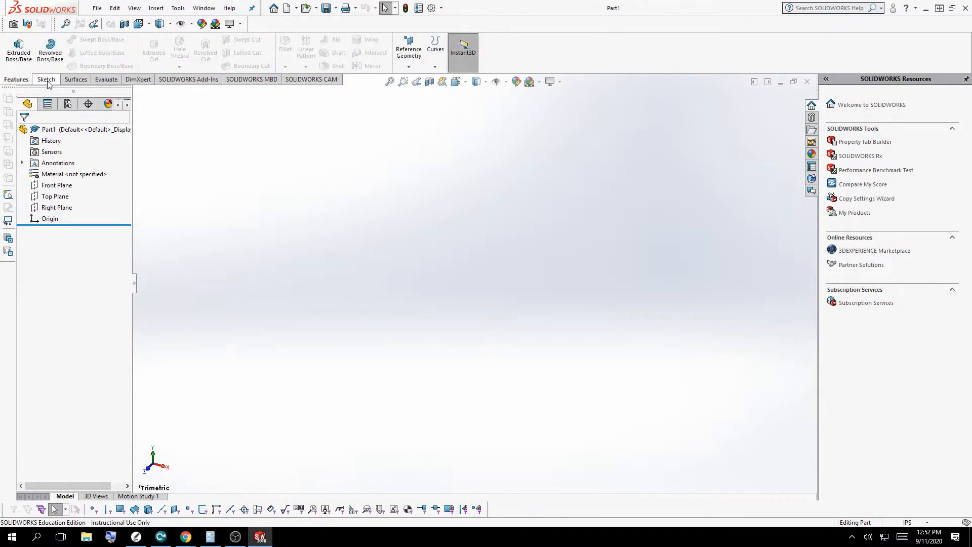
left_click(47, 81)
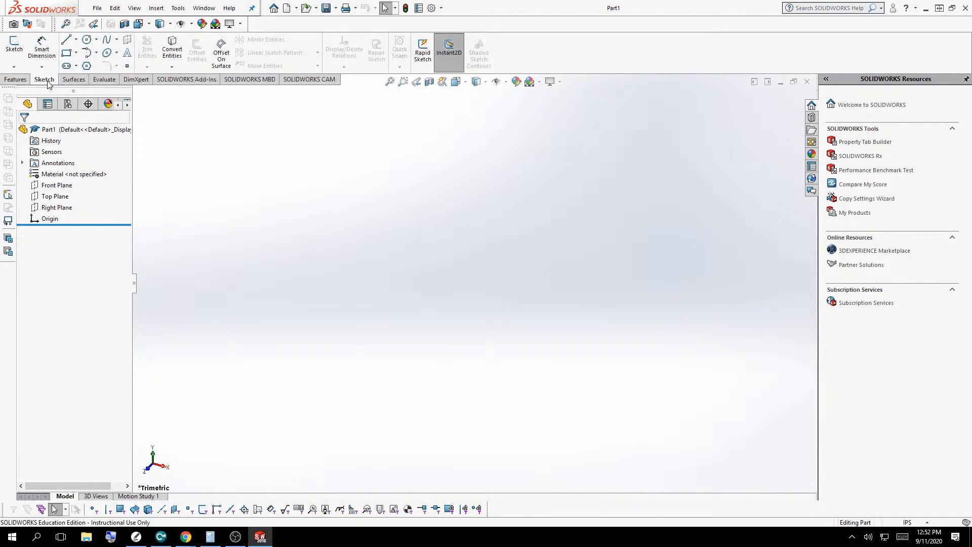
left_click(16, 81)
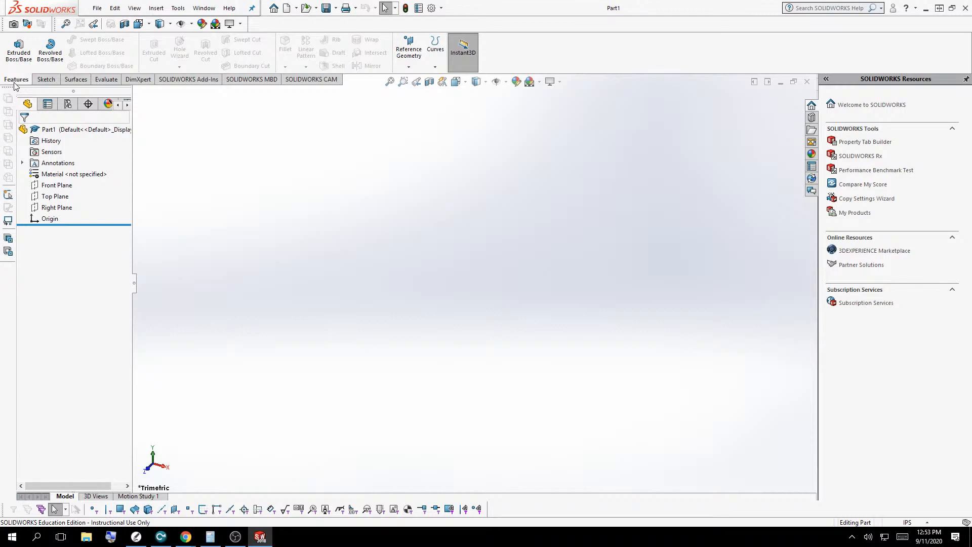
left_click(42, 81)
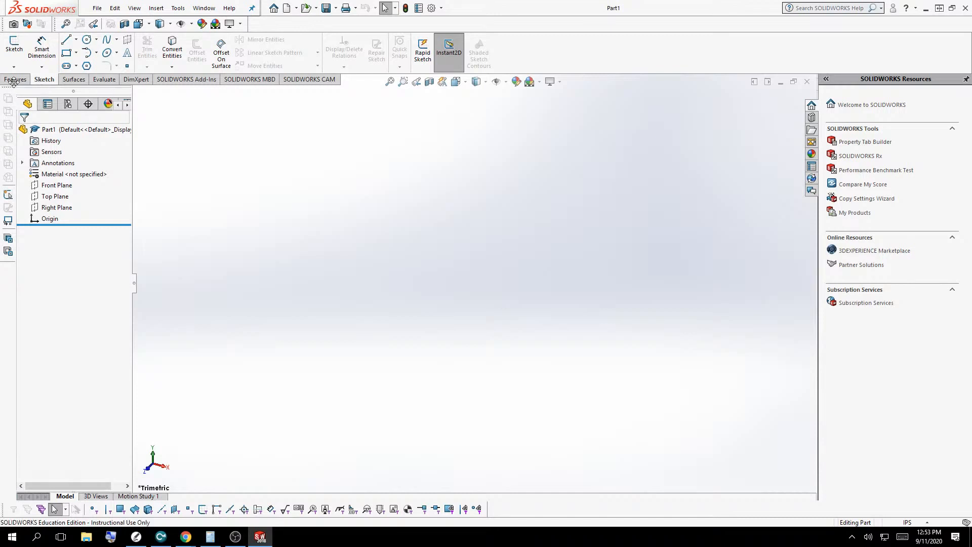
left_click(15, 82)
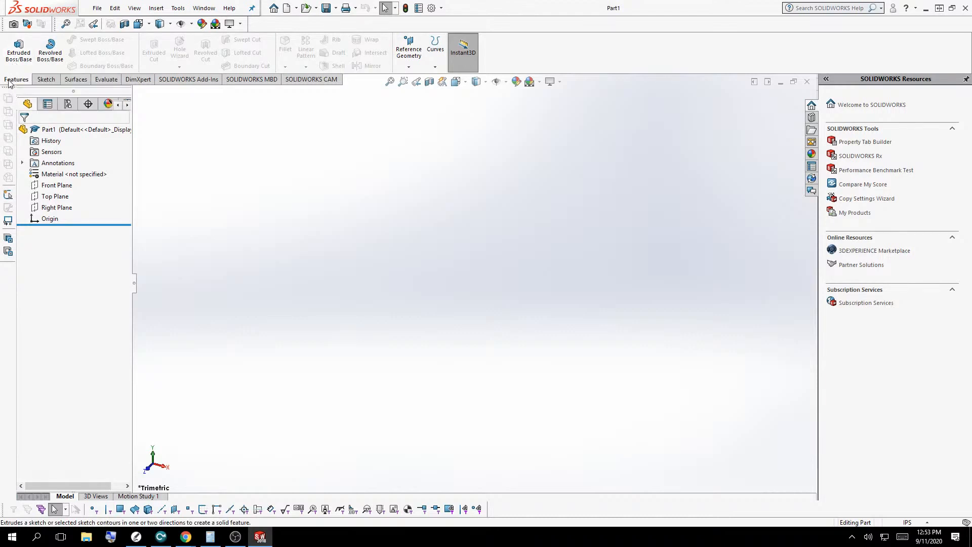
- Start an Extruded Boss/Base on the Top Plane and sketch a corner rectangle from the origin, about 3.18 by 2.51 in
left_click(6, 50)
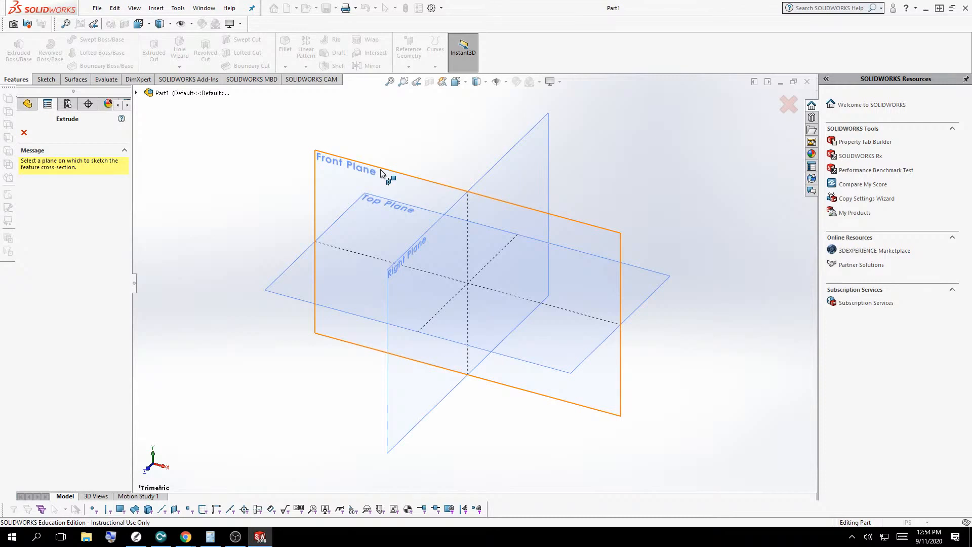
left_click(527, 360)
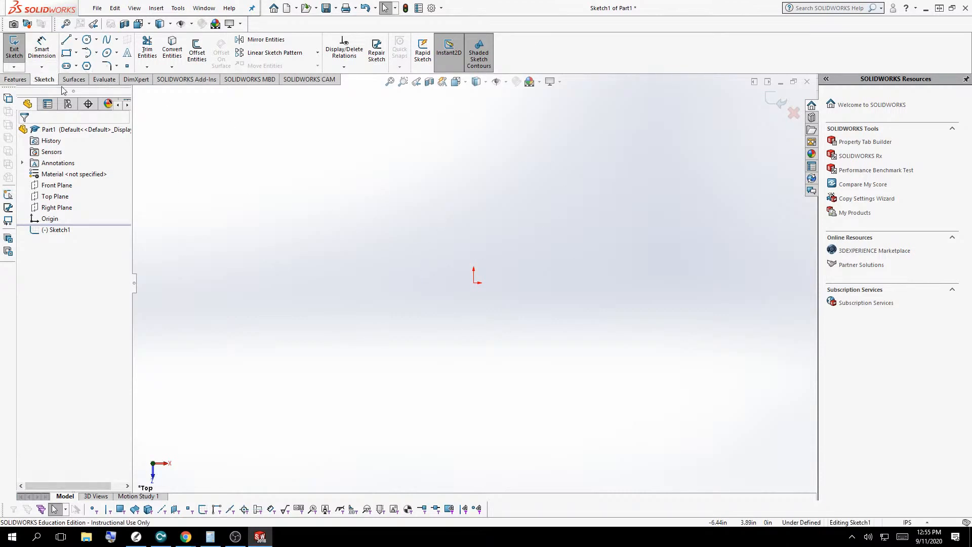
left_click(76, 53)
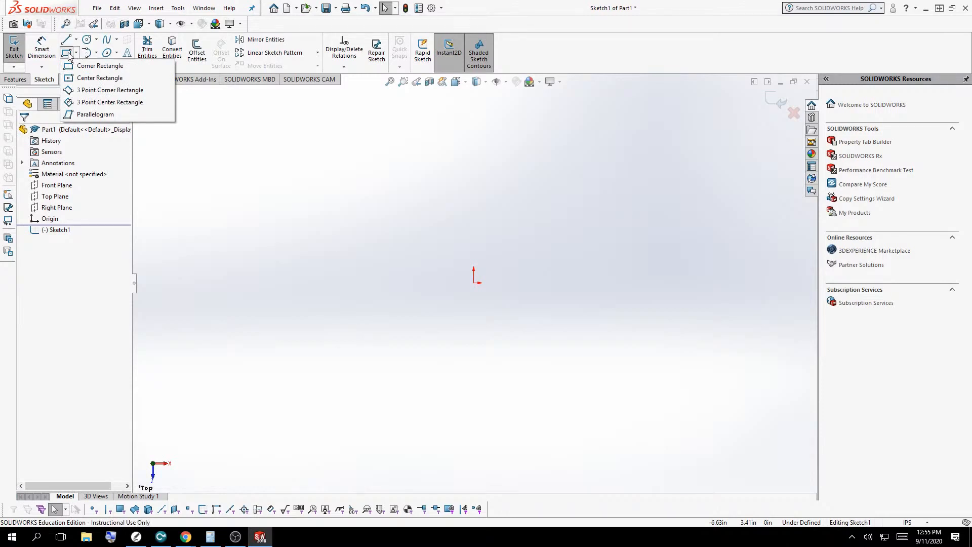
left_click(67, 54)
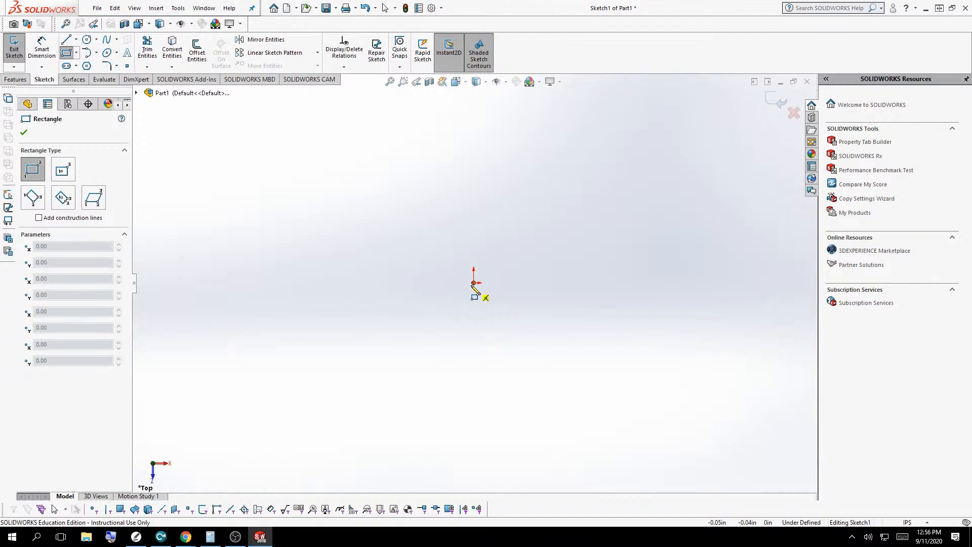
left_click(473, 283)
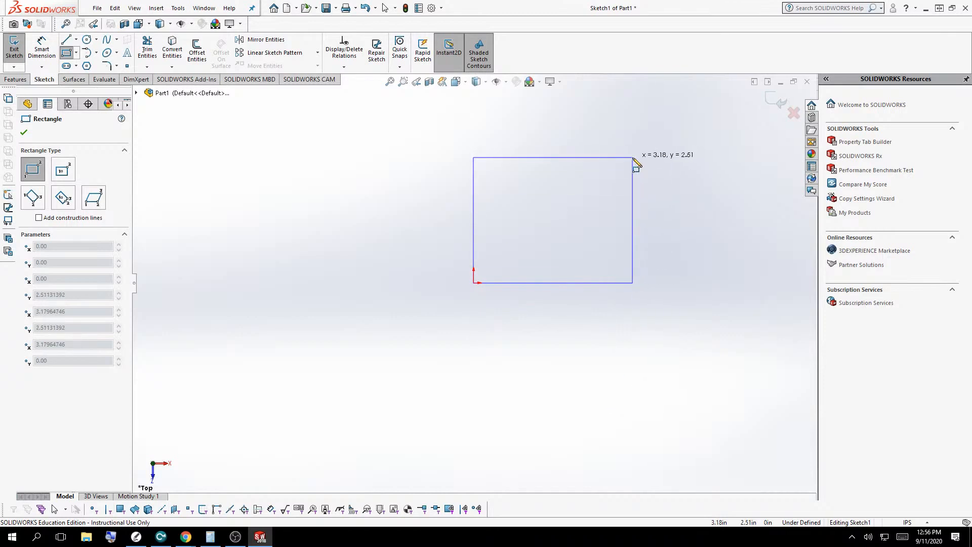
left_click(633, 158)
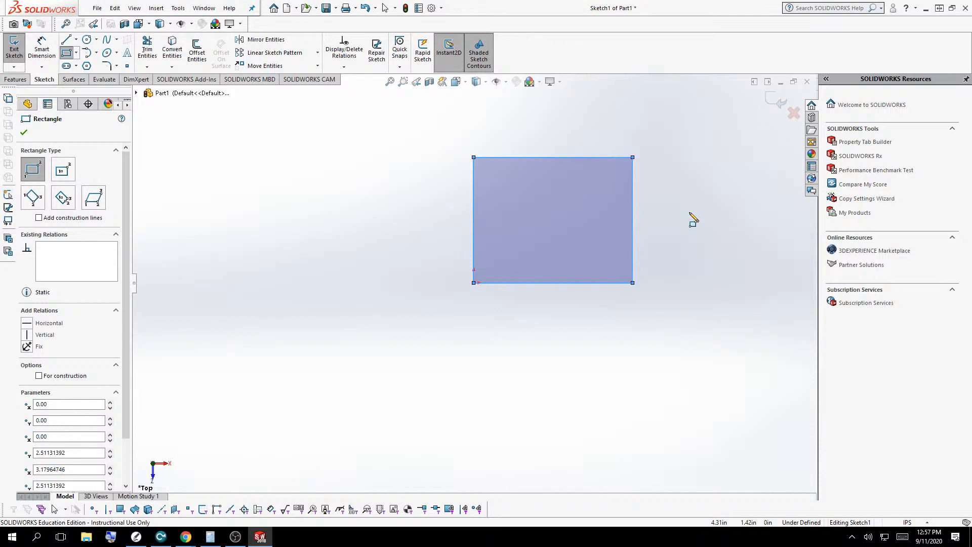
- Dimension the rectangle's right vertical edge with Smart Dimension and set its length to 5 in
left_click(42, 50)
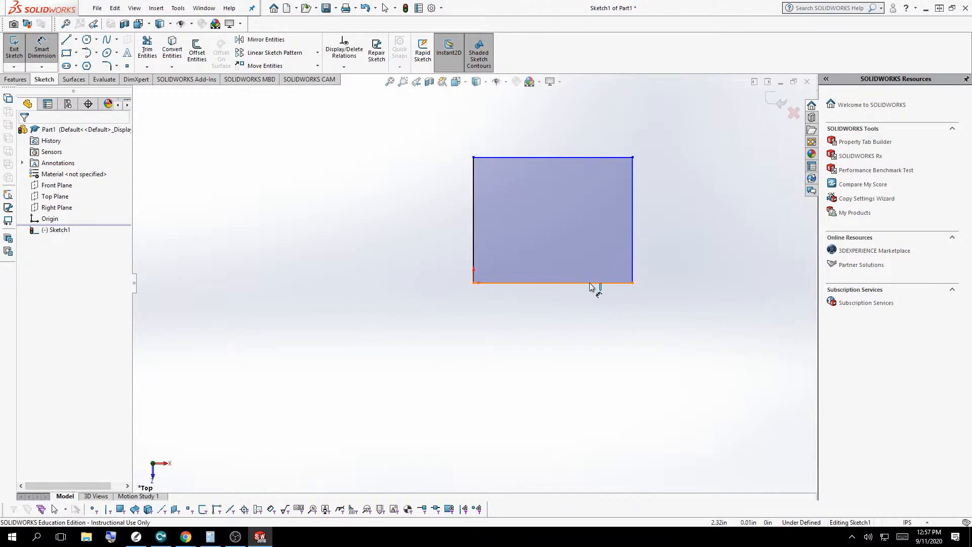
left_click(633, 219)
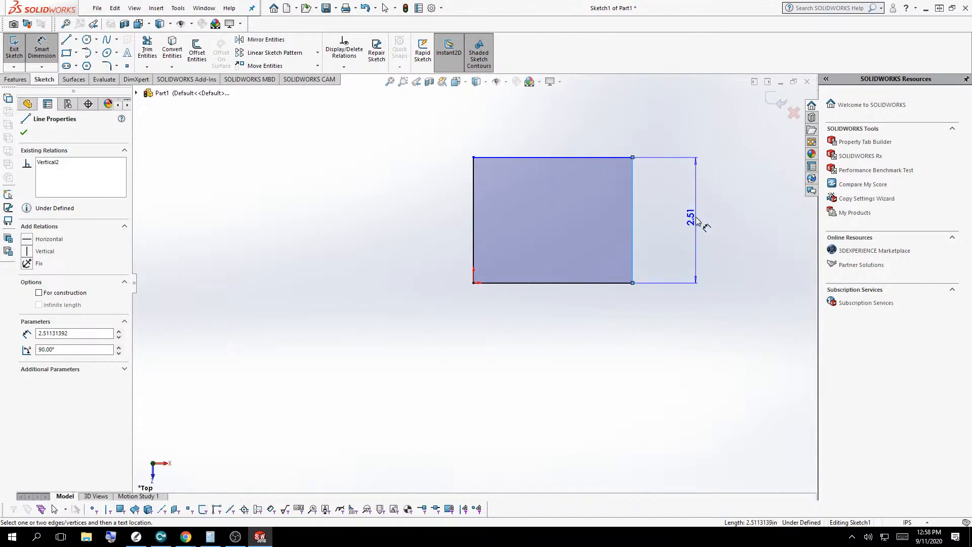
left_click(696, 217)
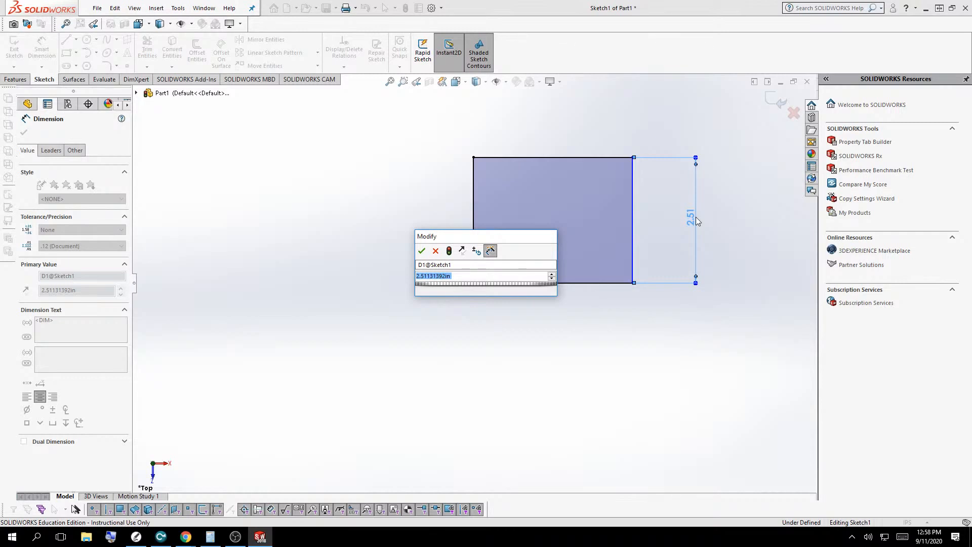
type("5")
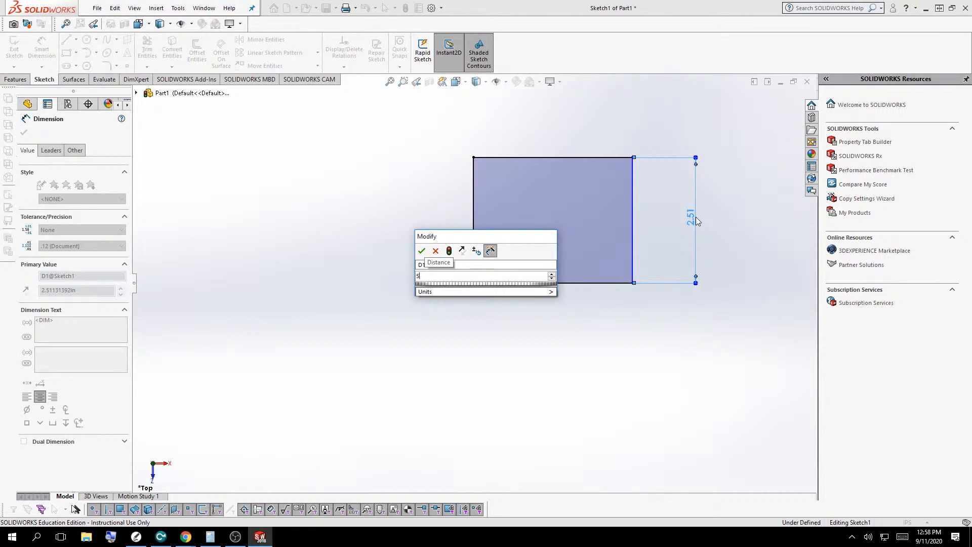
type("in")
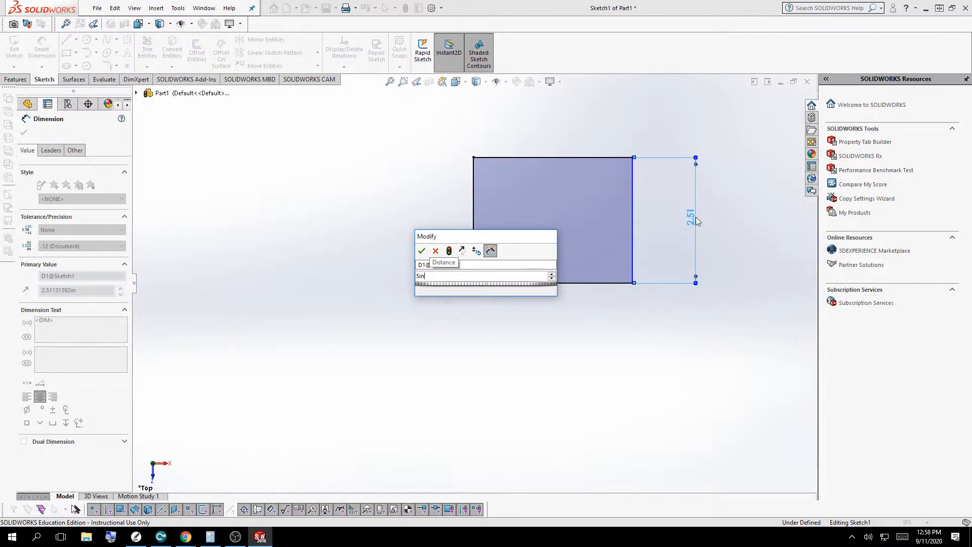
key("Return")
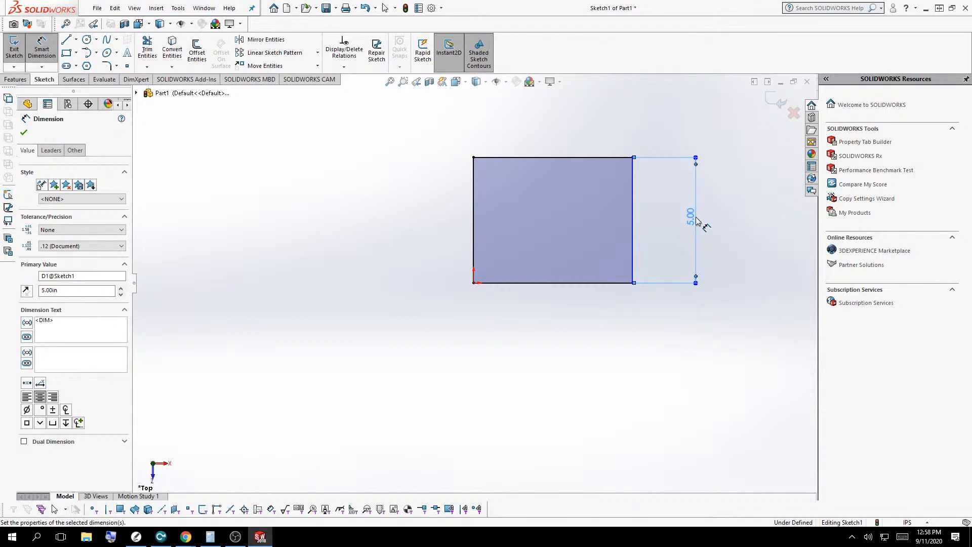
- Dimension the rectangle's top horizontal edge and set its length to 5 in
left_click(586, 158)
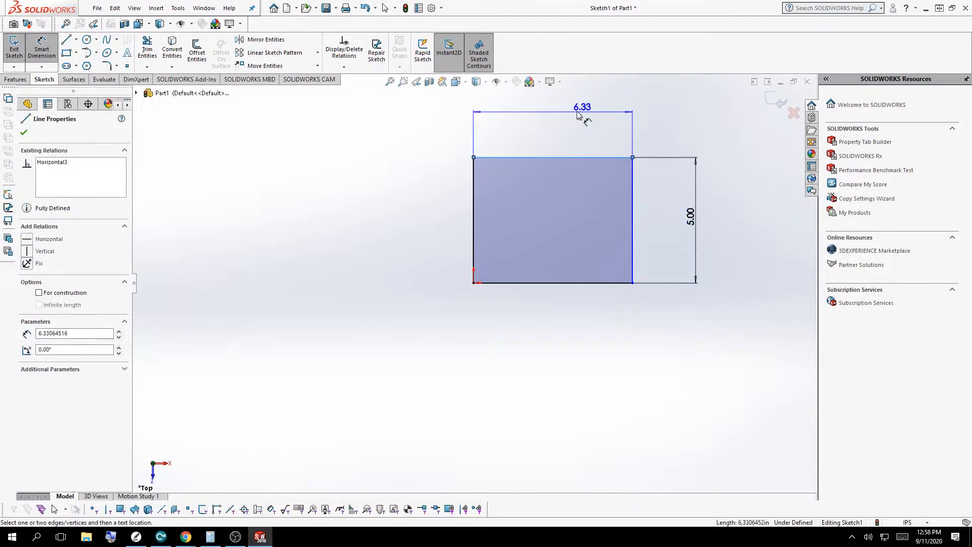
left_click(554, 124)
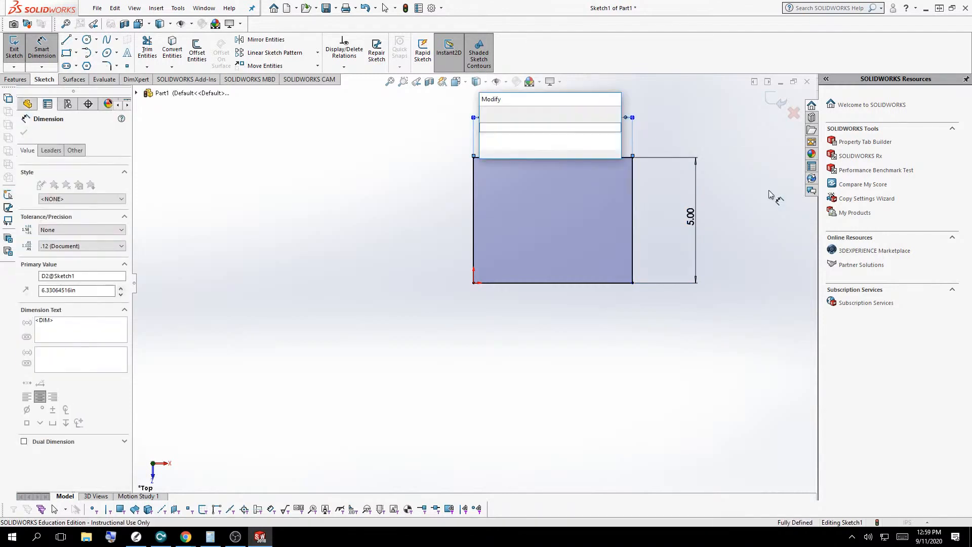
type("5.")
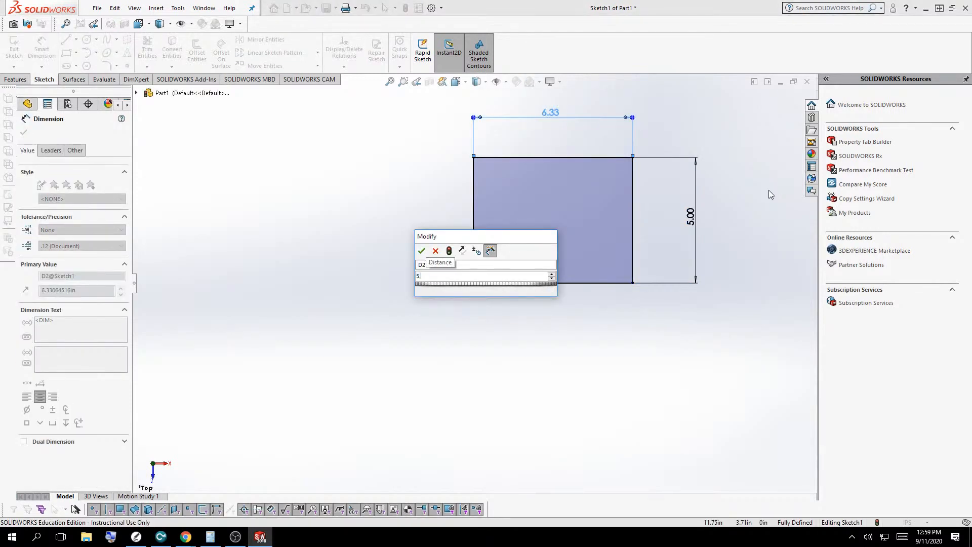
key("Return")
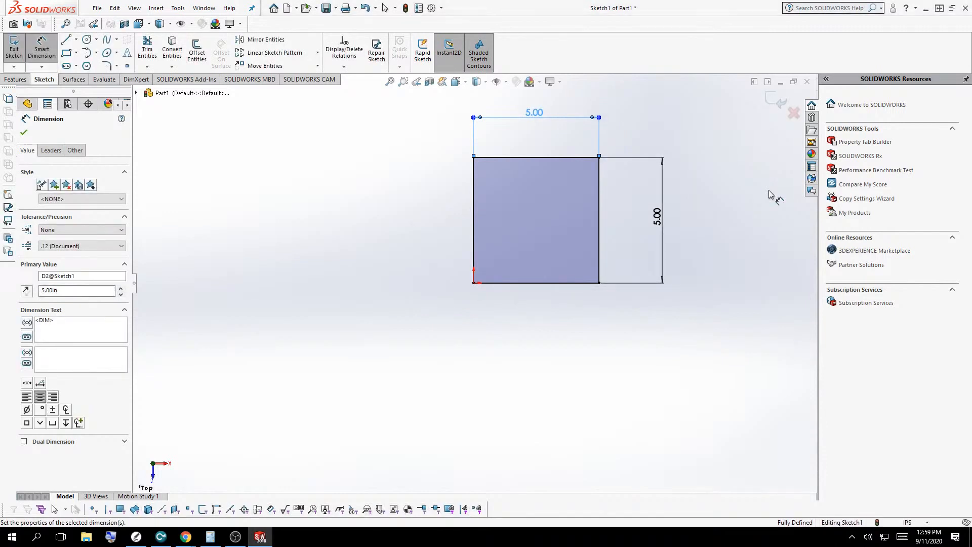
scroll(537, 215, "down", 5)
scroll(583, 202, "up", 7)
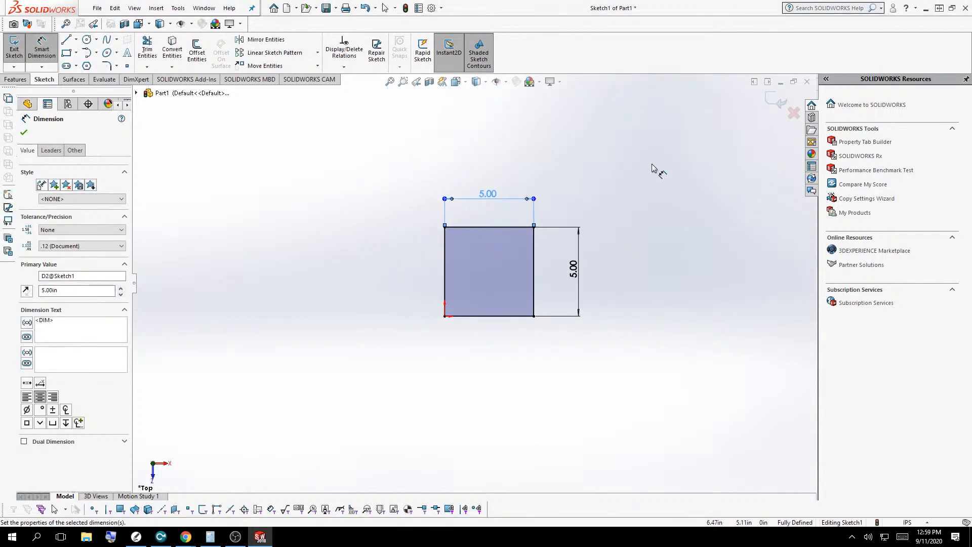
scroll(347, 347, "down", 4)
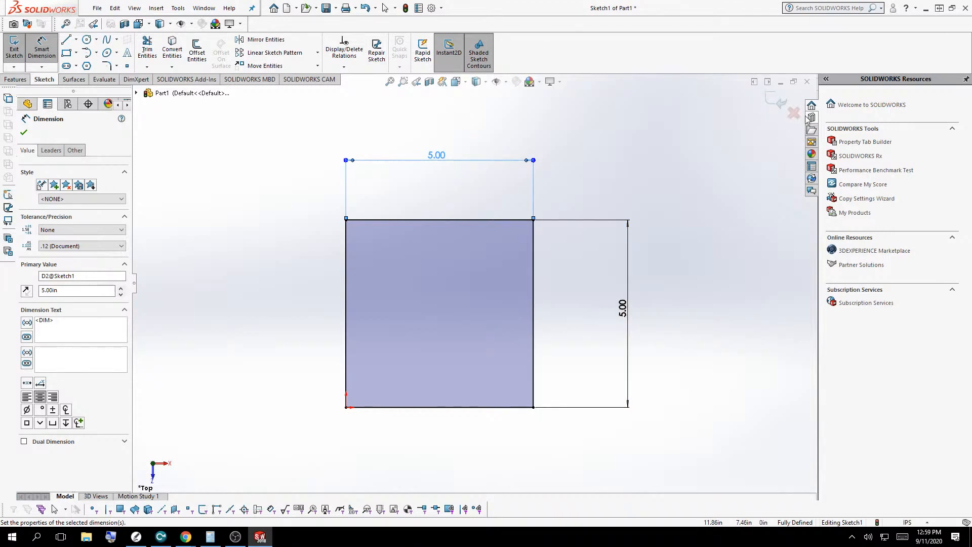
- Finish the square sketch and extrude it as a Blind boss with a depth of 5 in
left_click(772, 103)
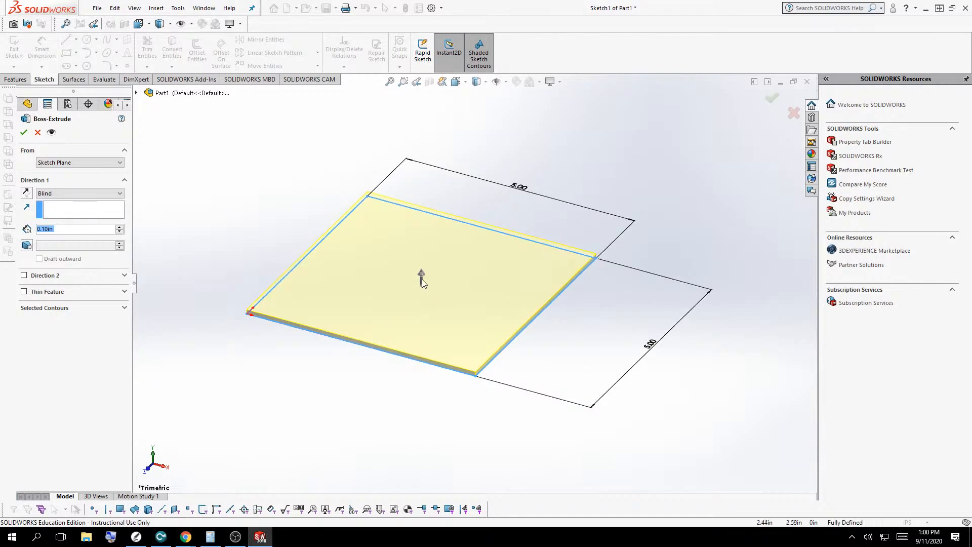
mouse_move(423, 278)
left_mouse_down()
mouse_move(416, 138)
mouse_move(410, 187)
mouse_move(396, 204)
left_mouse_up()
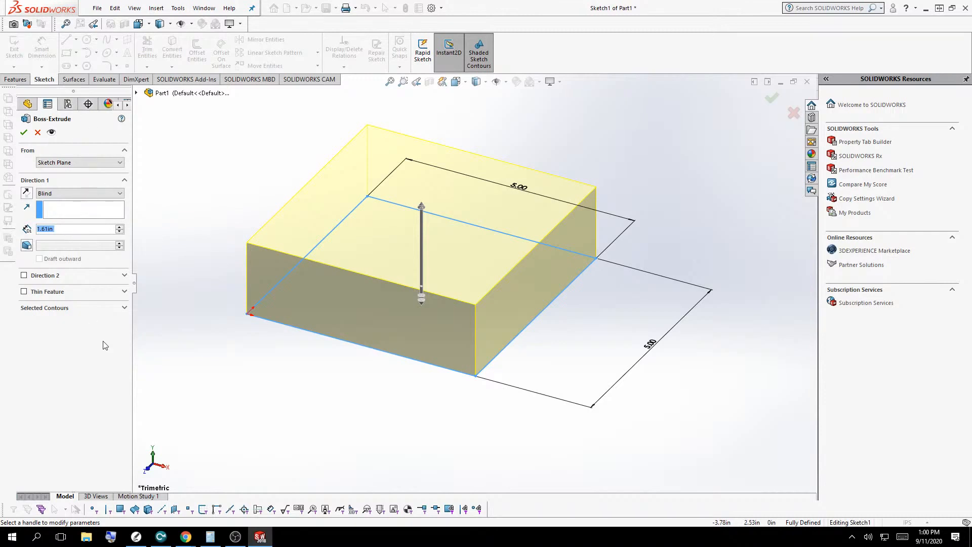
left_click(62, 229)
double_click(62, 229)
type("5")
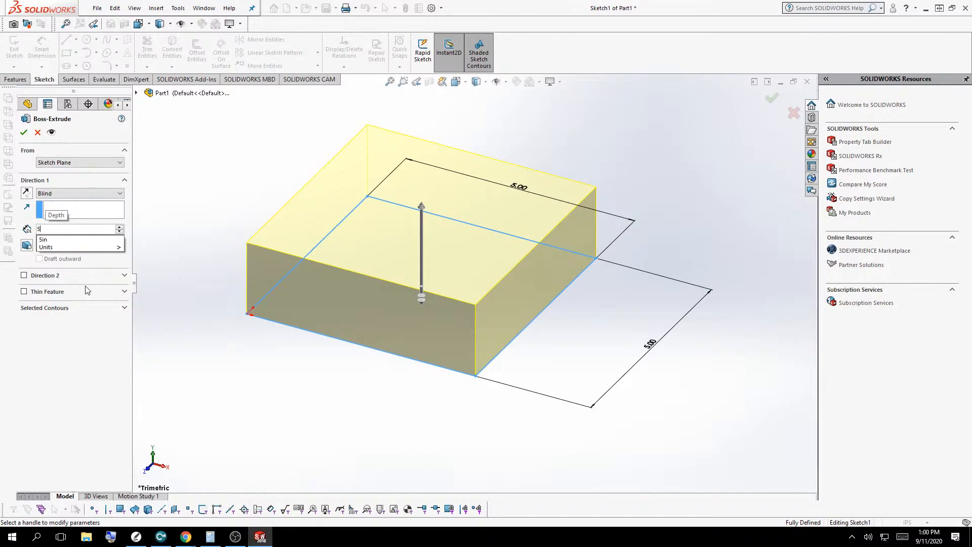
key("Return")
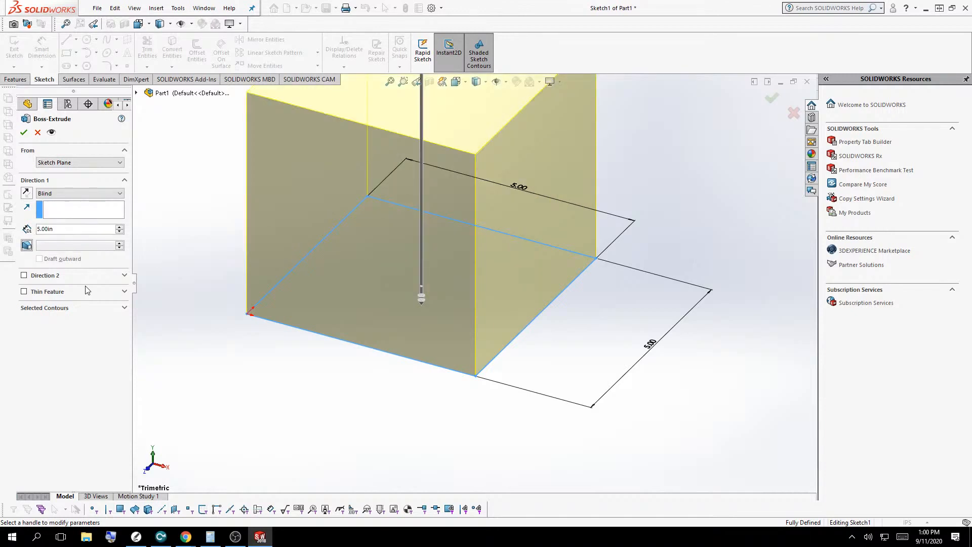
scroll(445, 419, "down", 3)
scroll(445, 419, "up", 6)
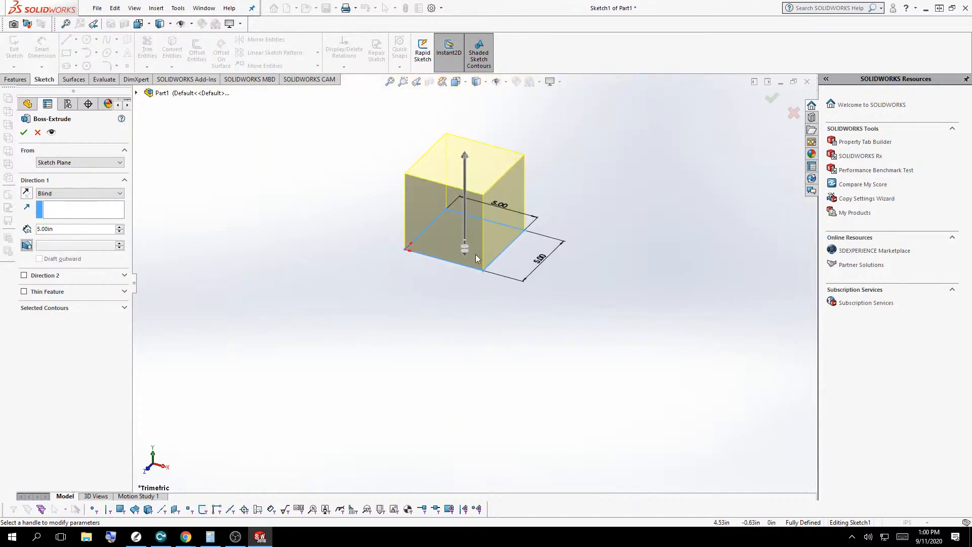
scroll(411, 435, "down", 2)
scroll(451, 418, "up", 3)
scroll(454, 421, "down", 4)
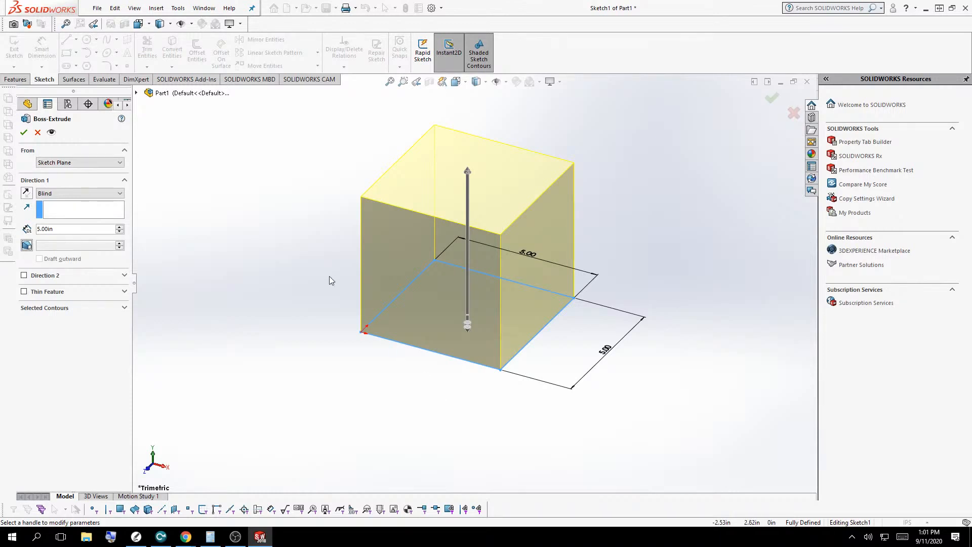
middle_click_drag(316, 274, 452, 69)
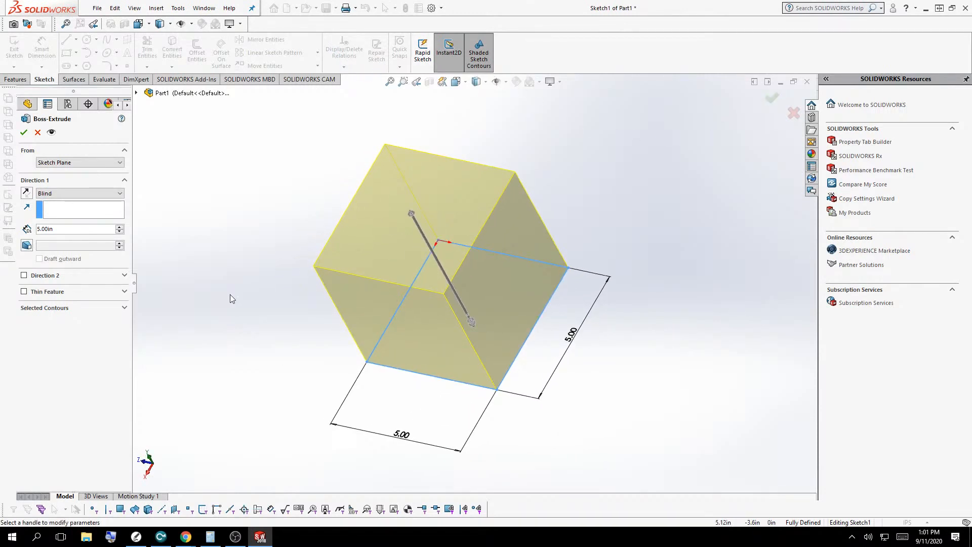
left_click(24, 134)
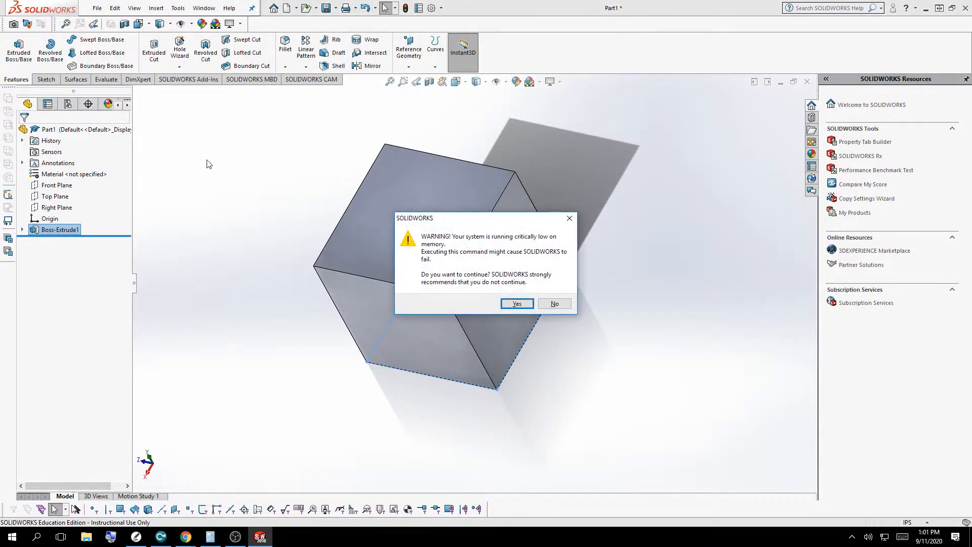
- Examine the cube from corner and side orientations using the View Selector, continuing past the low-memory warning
left_click(517, 304)
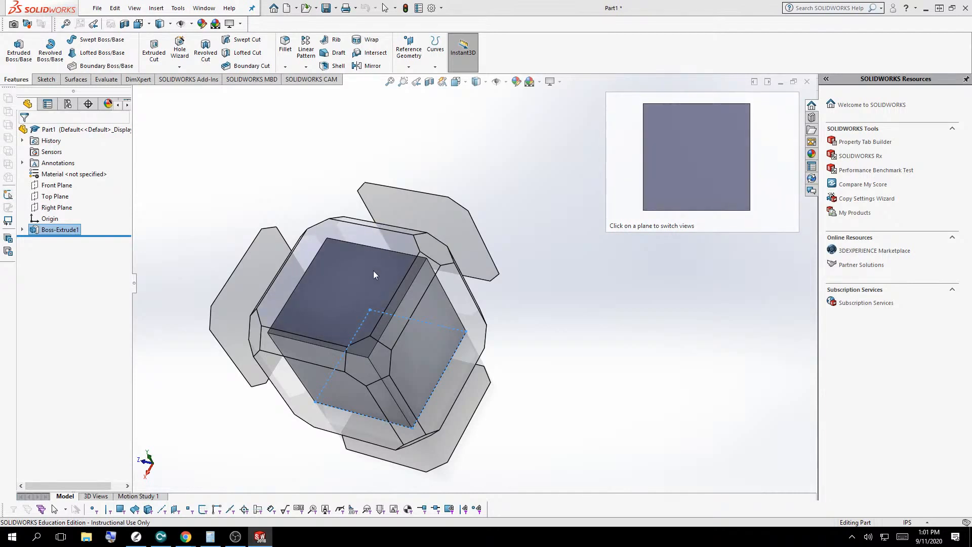
left_click(362, 363)
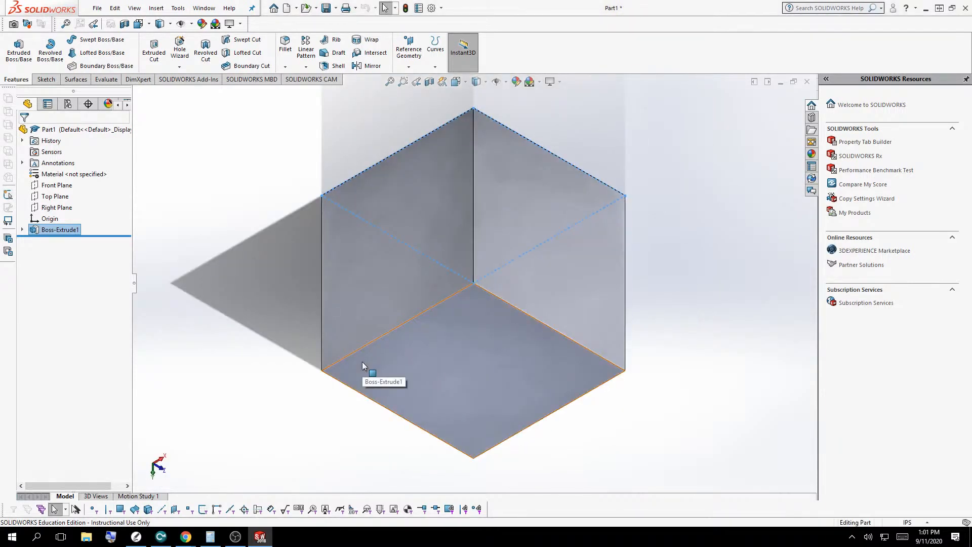
key("space")
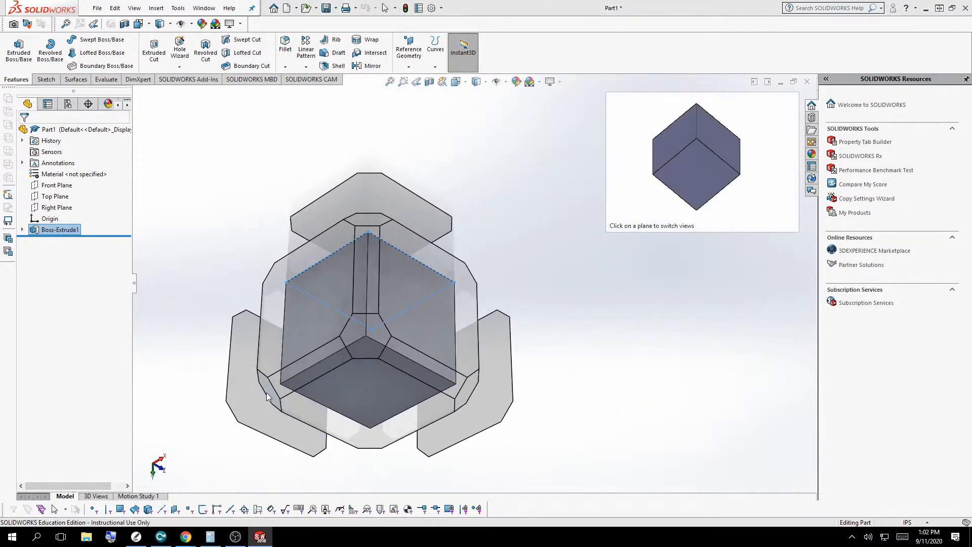
left_click(245, 408)
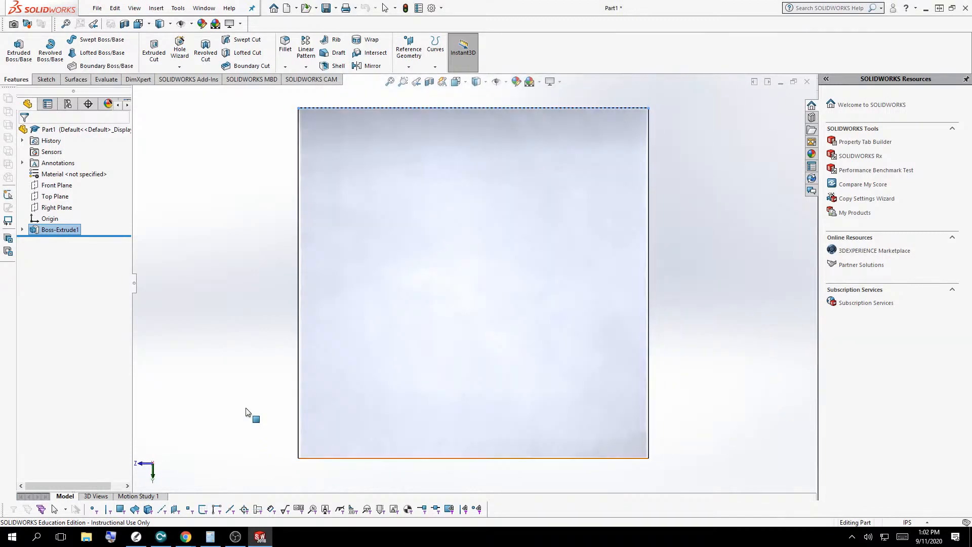
scroll(392, 373, "up", 8)
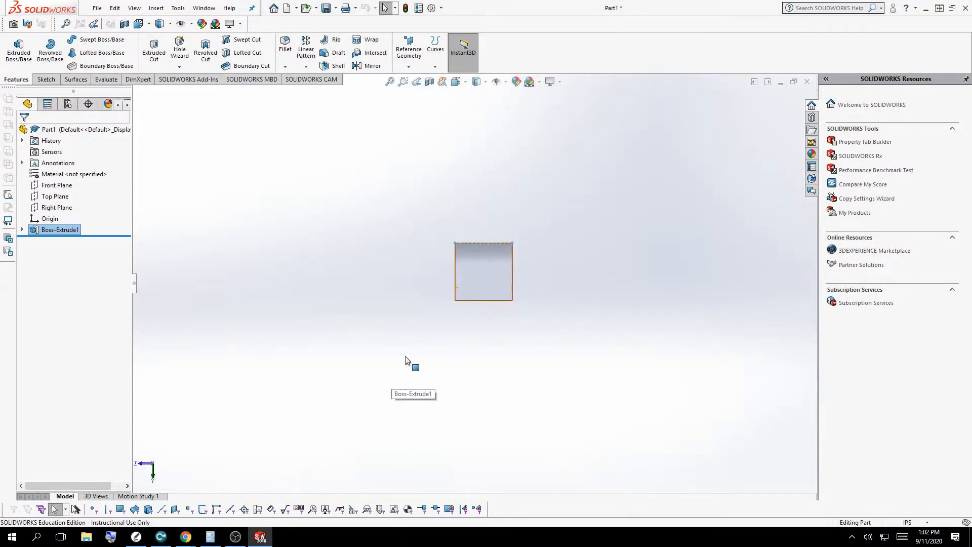
middle_click_drag(519, 334, 445, 244)
scroll(524, 265, "down", 5)
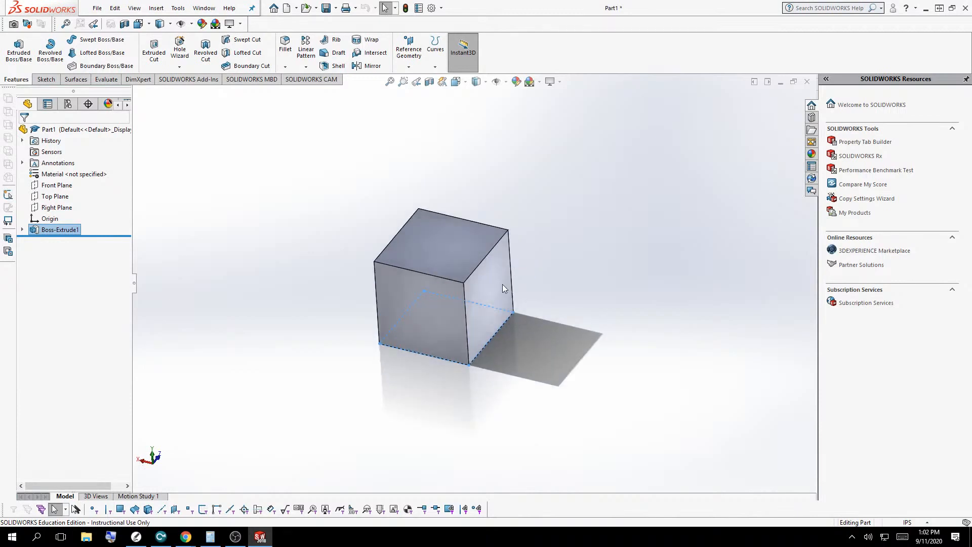
key("space")
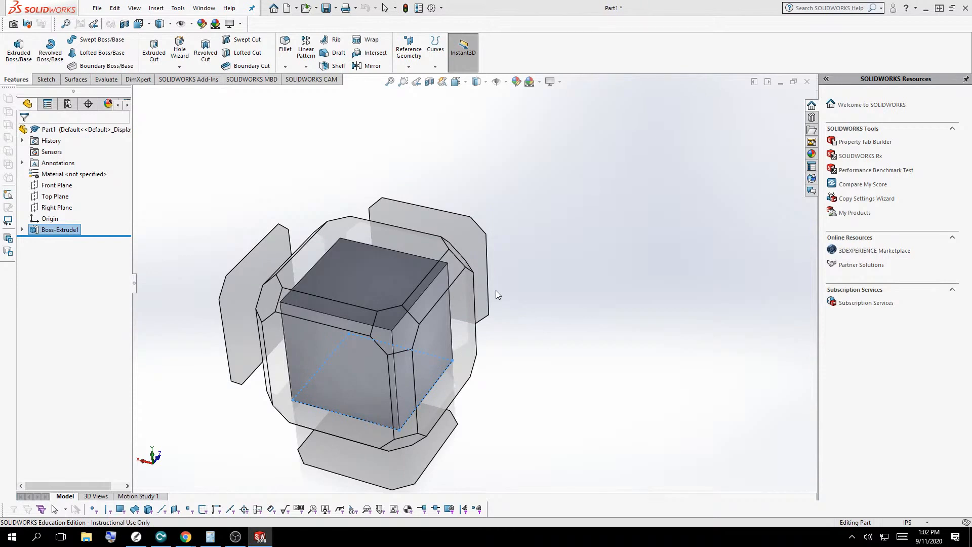
mouse_move(398, 338)
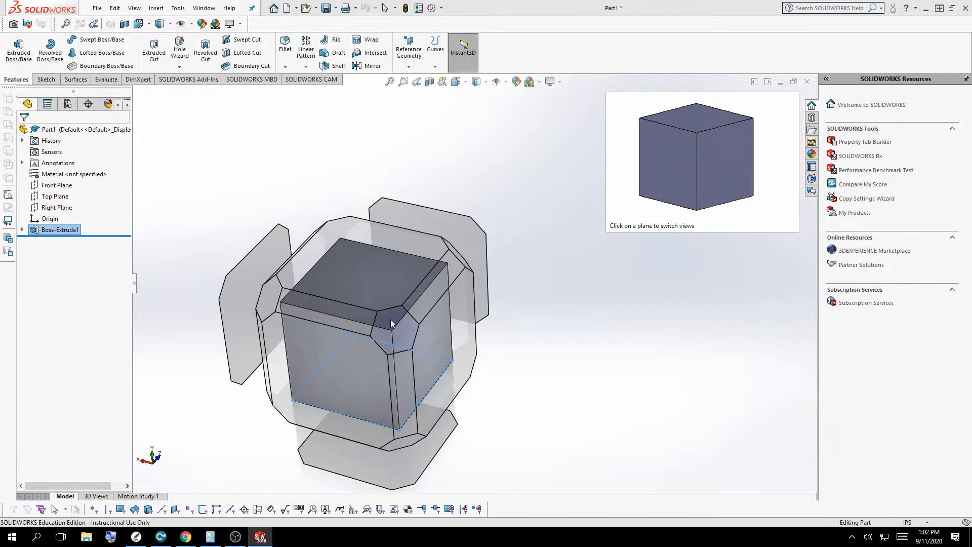
left_click(391, 319)
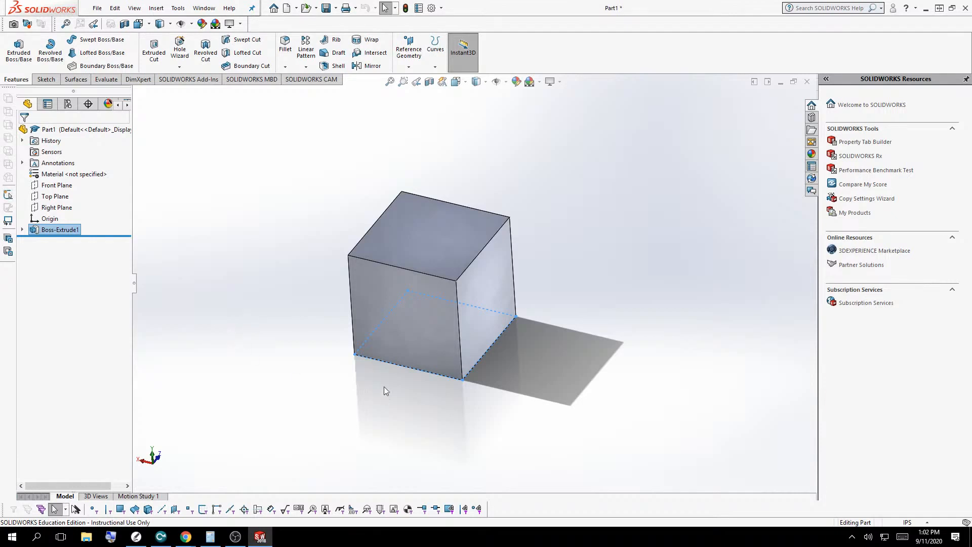
left_click(135, 9)
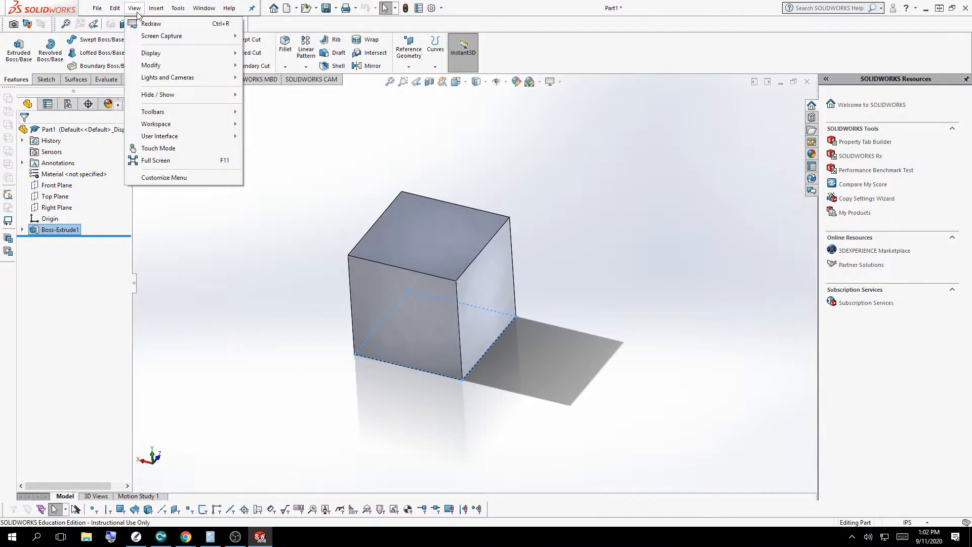
mouse_move(152, 55)
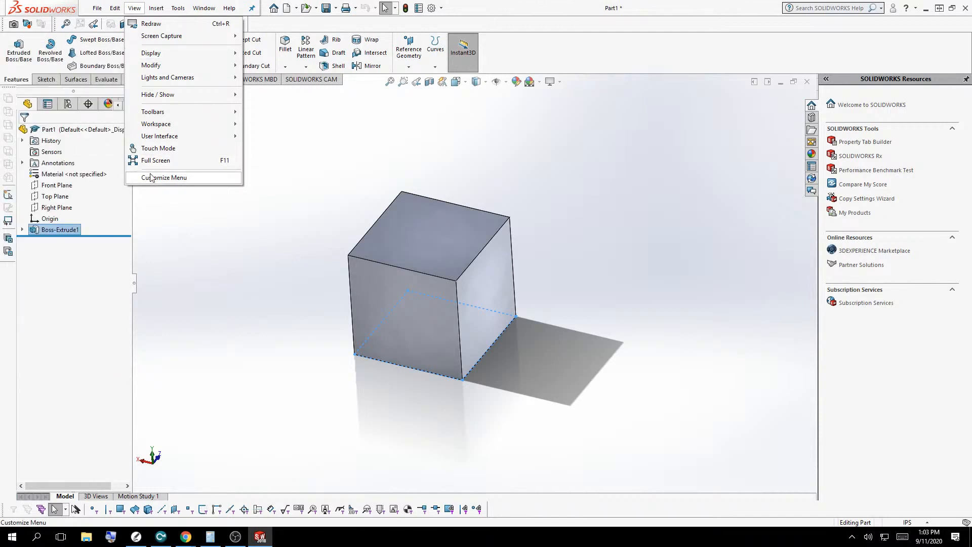
left_click(246, 273)
middle_click_drag(247, 274, 379, 361)
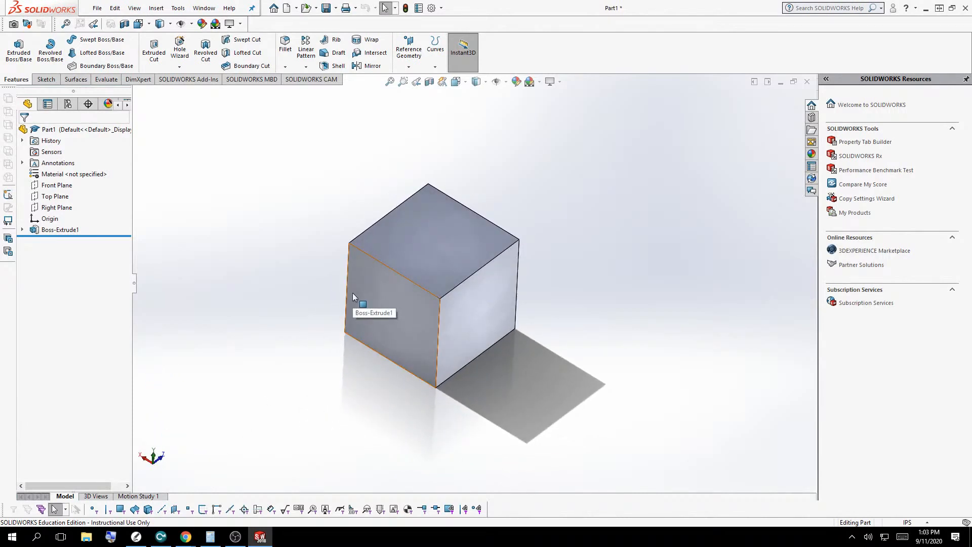
- Show the cube in an isometric view, expand Boss-Extrude1 in the feature tree and review the dimensions of the extrusion and Sketch1
key("space")
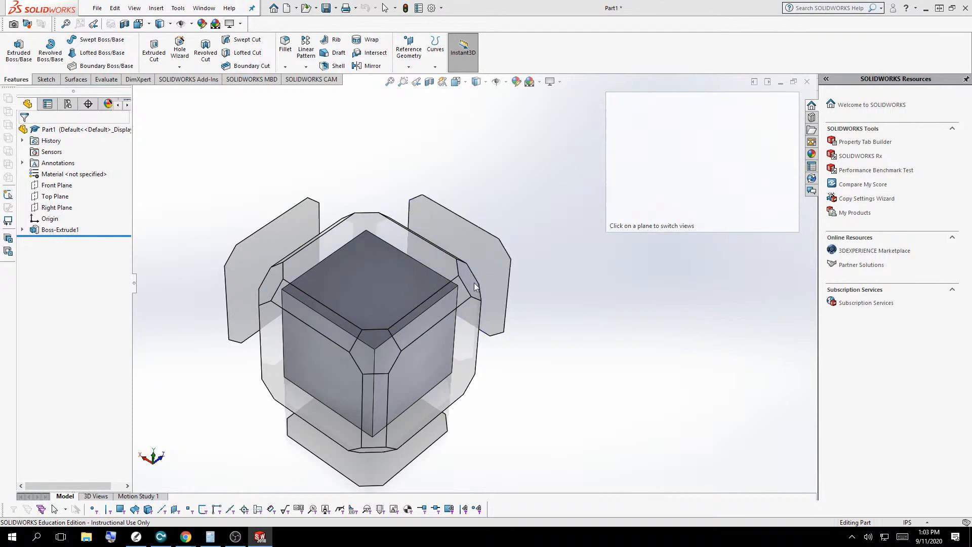
left_click(367, 348)
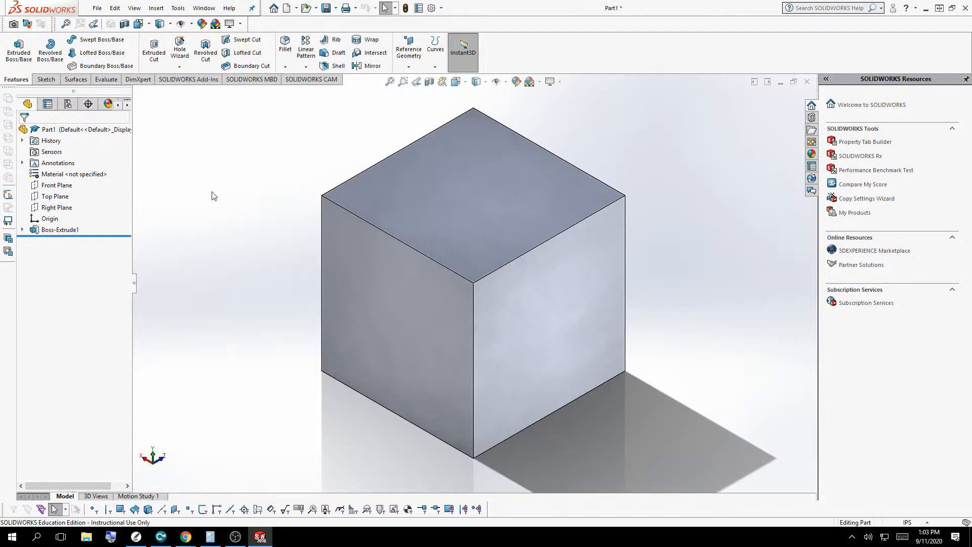
left_click(23, 230)
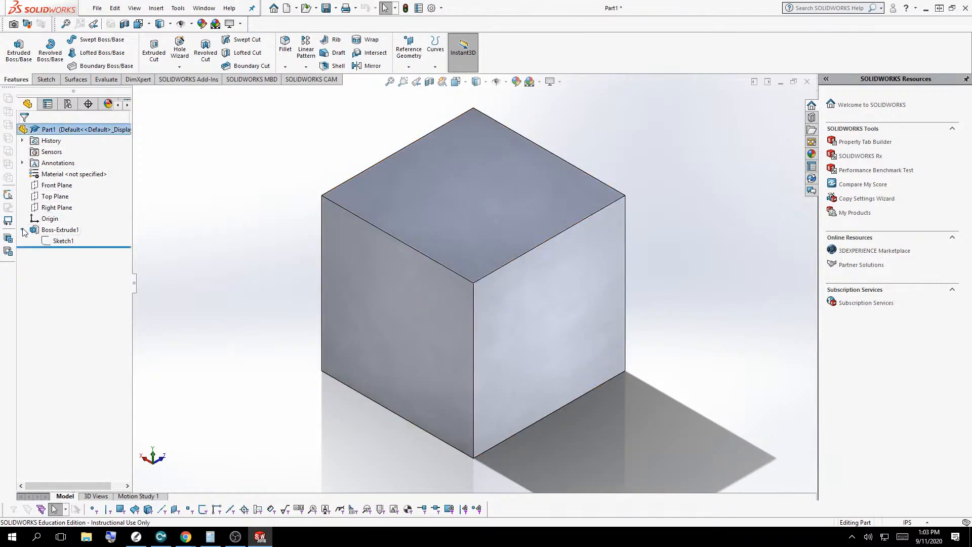
left_click(59, 230)
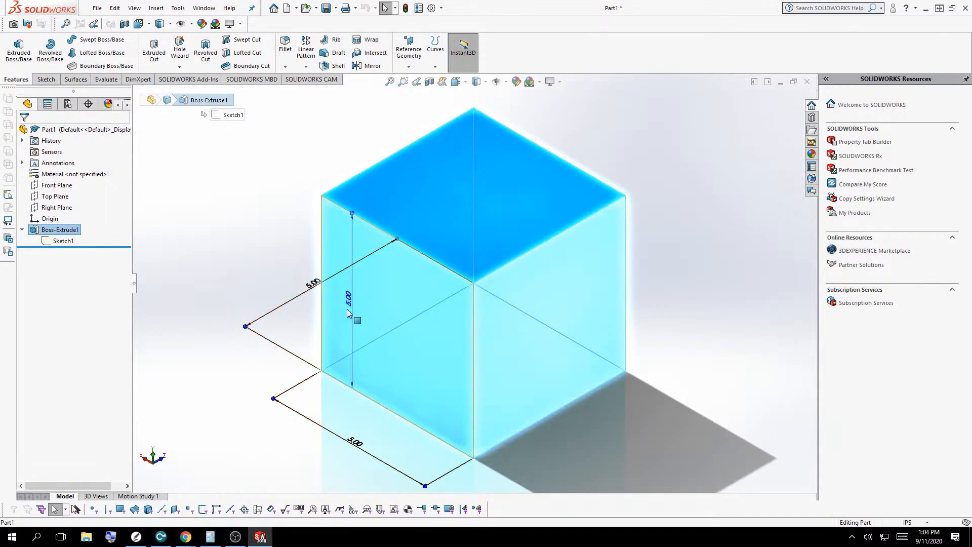
mouse_move(260, 535)
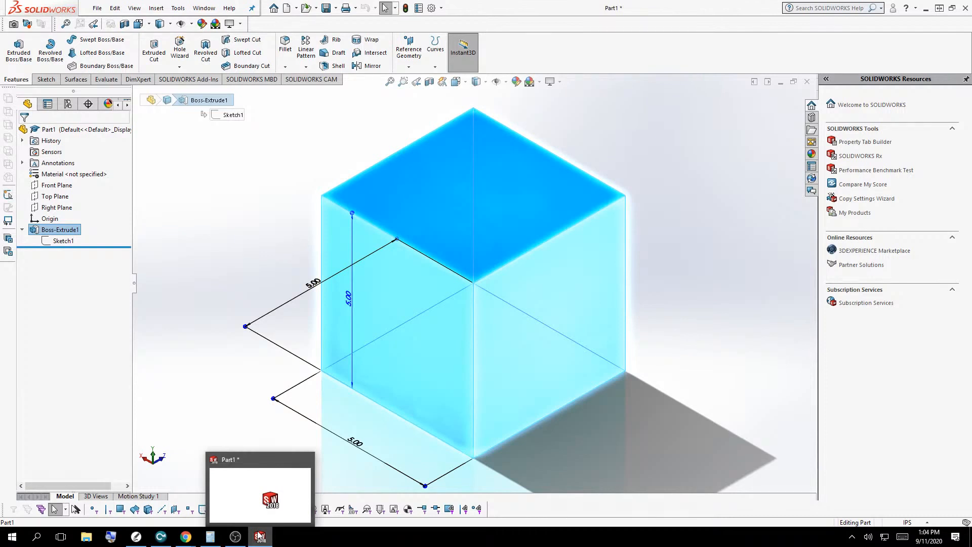
left_click(63, 242)
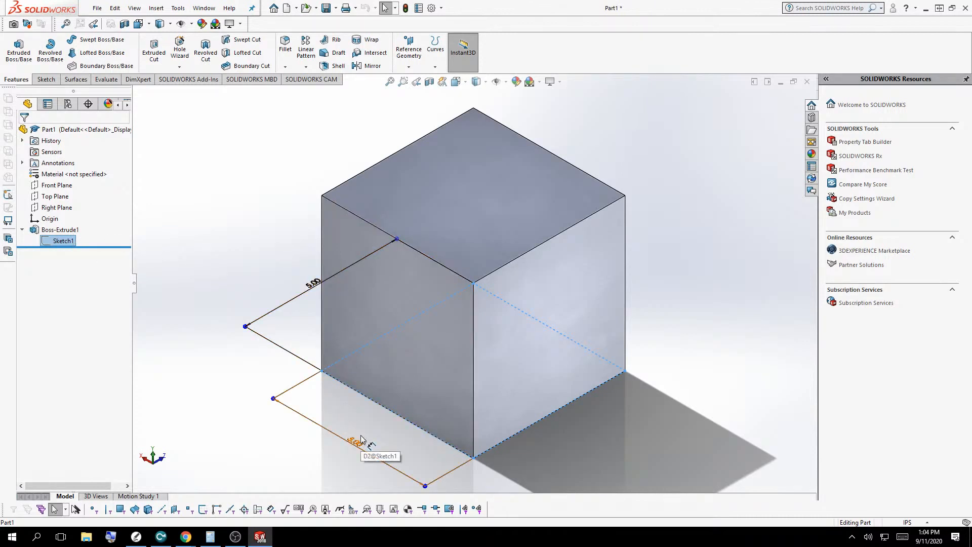
left_click(342, 308)
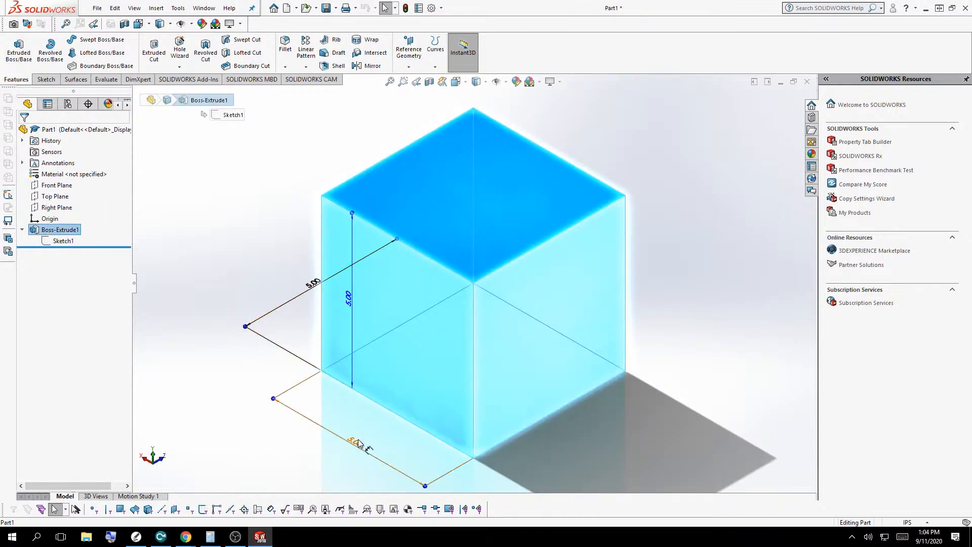
left_click(217, 343)
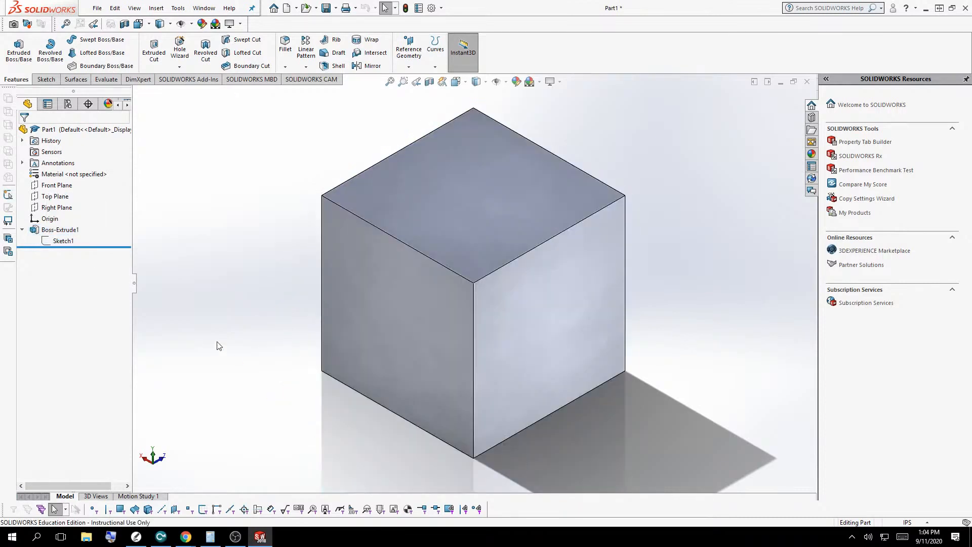
- Edit Sketch1, add a circle of about 0.95 in radius inside the square, and exit the sketch to rebuild the cube with a through hole
left_click(48, 244)
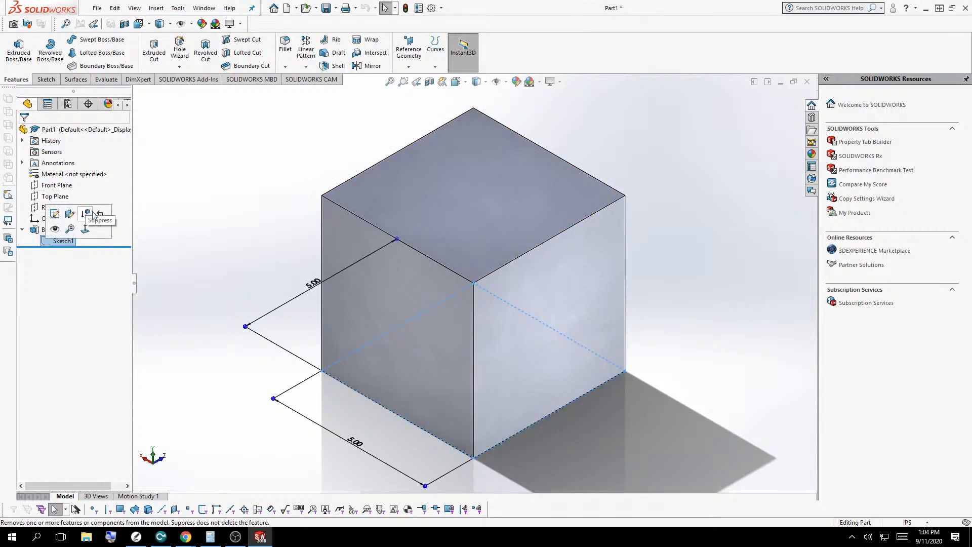
left_click(55, 215)
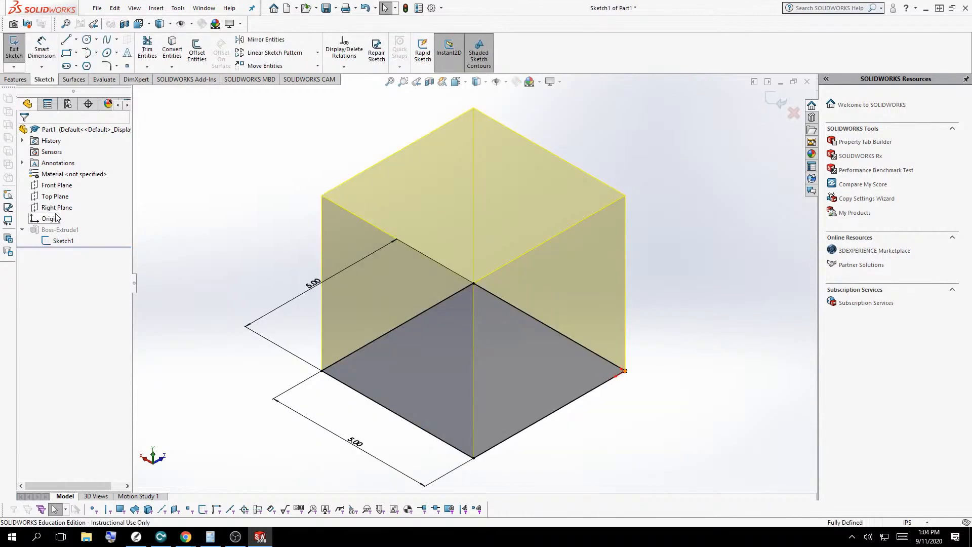
mouse_move(198, 166)
middle_mouse_down()
mouse_move(257, 226)
mouse_move(200, 182)
mouse_move(178, 196)
mouse_move(201, 221)
middle_mouse_up()
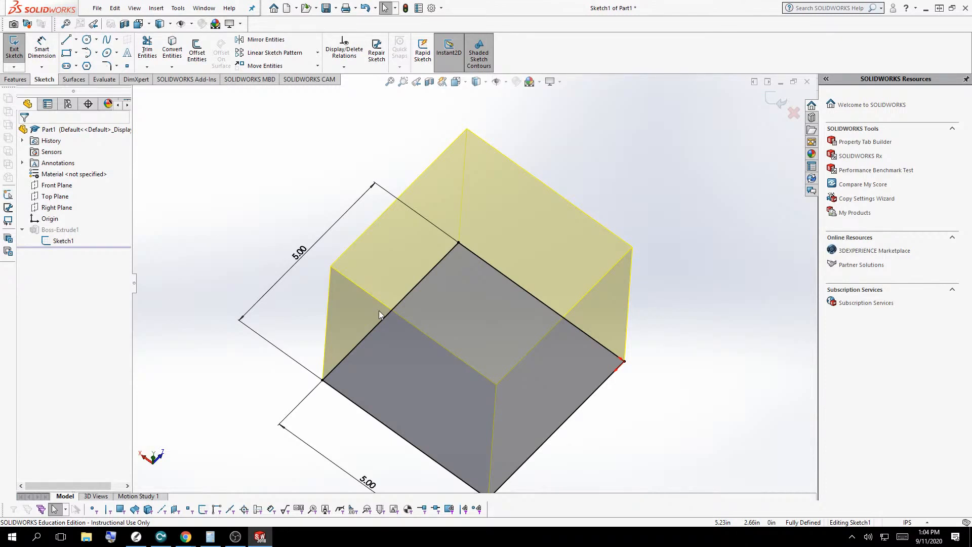
left_click(88, 39)
left_click_drag(464, 361, 503, 386)
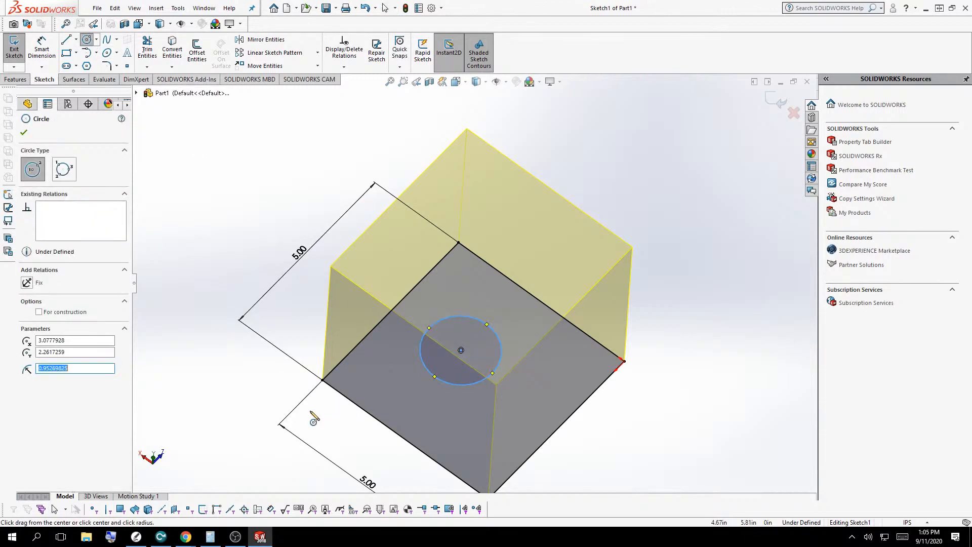
mouse_move(503, 386)
middle_mouse_down()
mouse_move(296, 251)
mouse_move(254, 321)
mouse_move(236, 386)
mouse_move(255, 407)
middle_mouse_up()
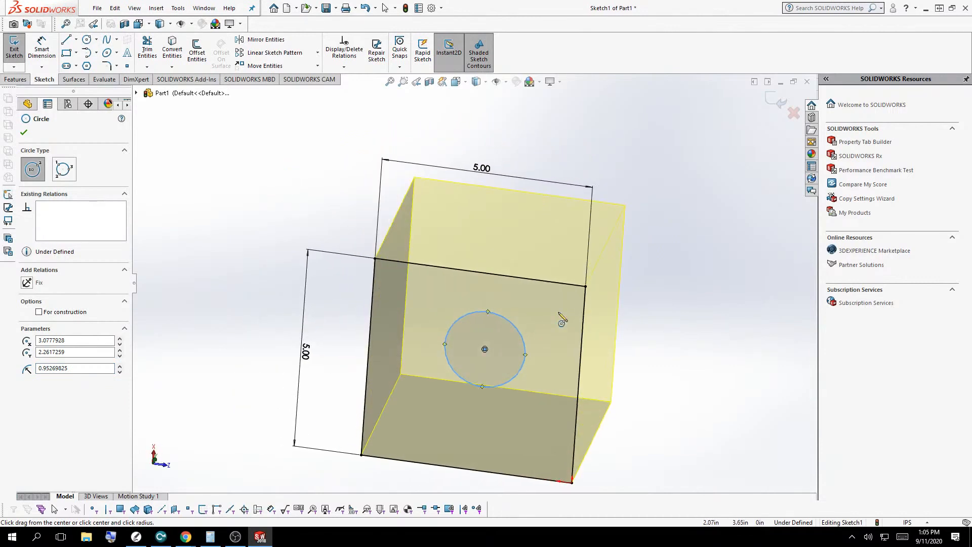
left_click(775, 104)
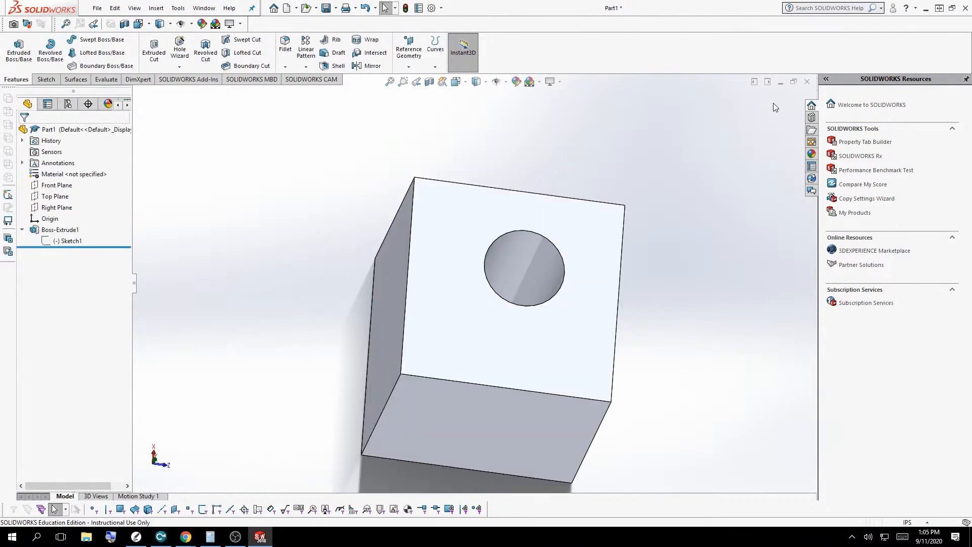
mouse_move(773, 102)
middle_mouse_down()
mouse_move(668, 152)
mouse_move(500, 172)
mouse_move(515, 147)
mouse_move(503, 87)
mouse_move(690, 188)
mouse_move(716, 156)
middle_mouse_up()
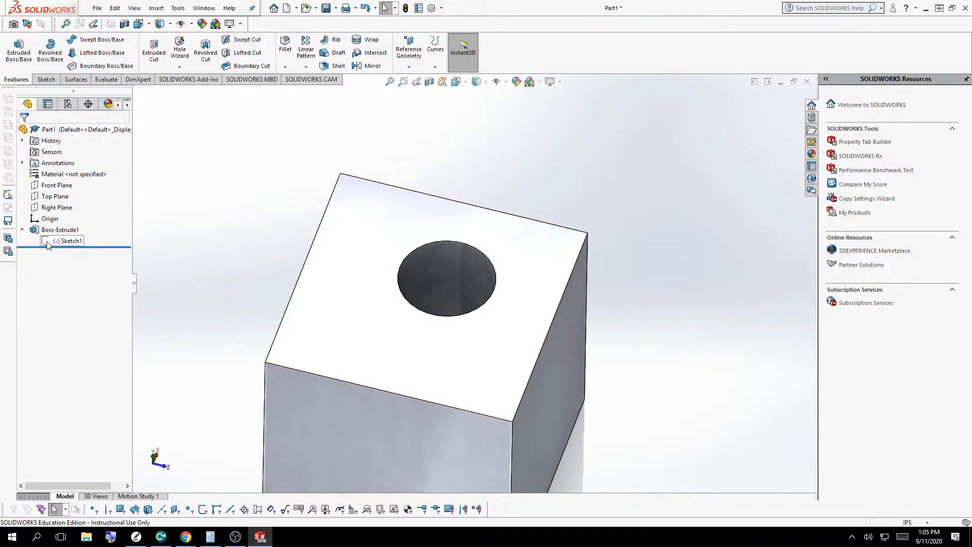
- Show the cube and its hole in an isometric view
key("space")
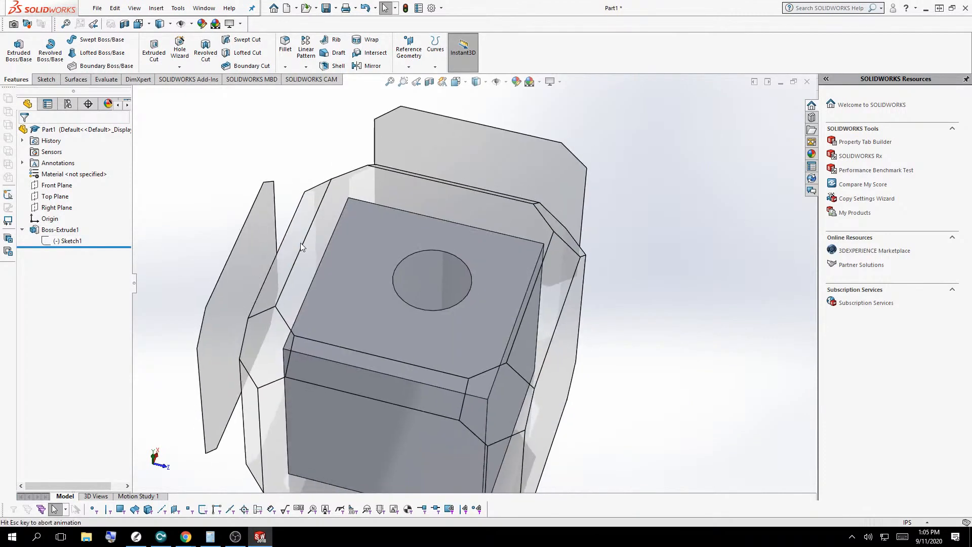
left_click(415, 350)
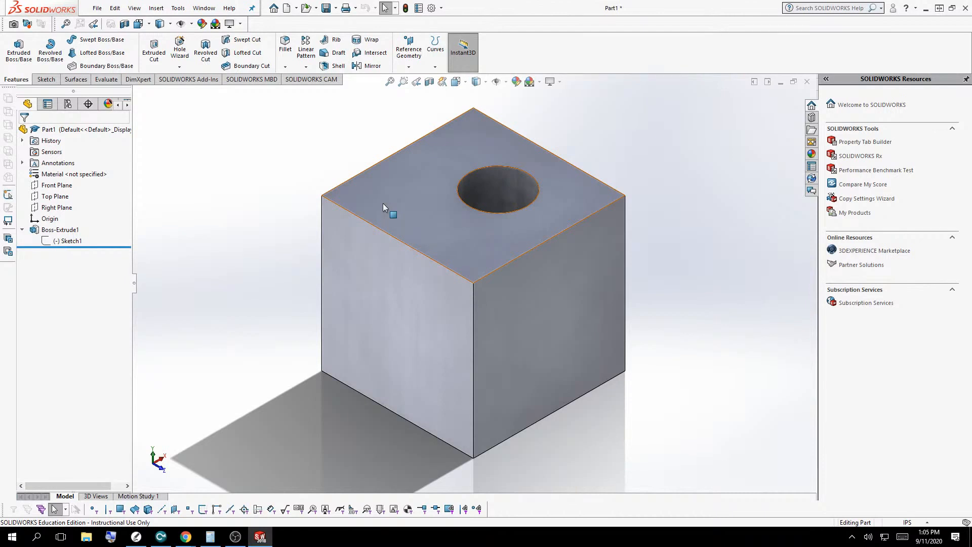
left_click(58, 241)
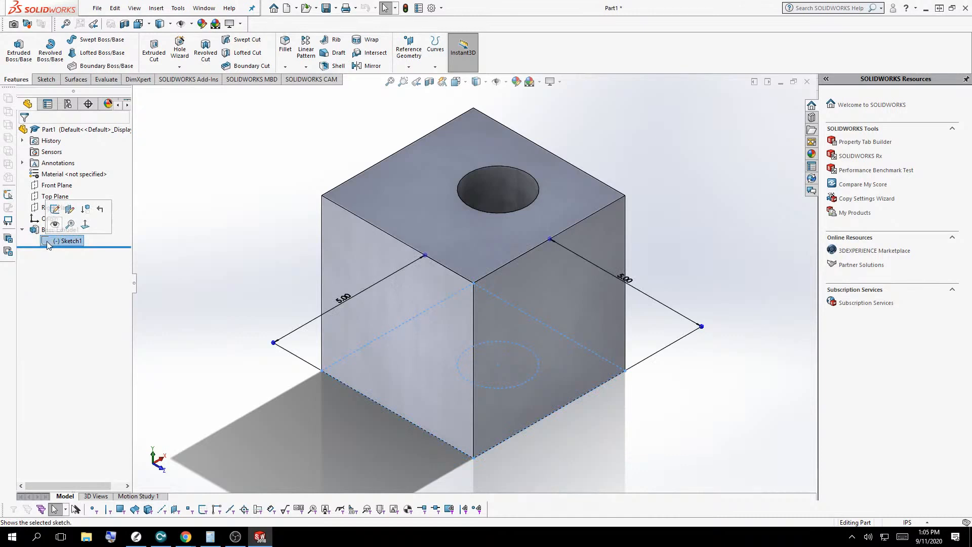
left_click(71, 241)
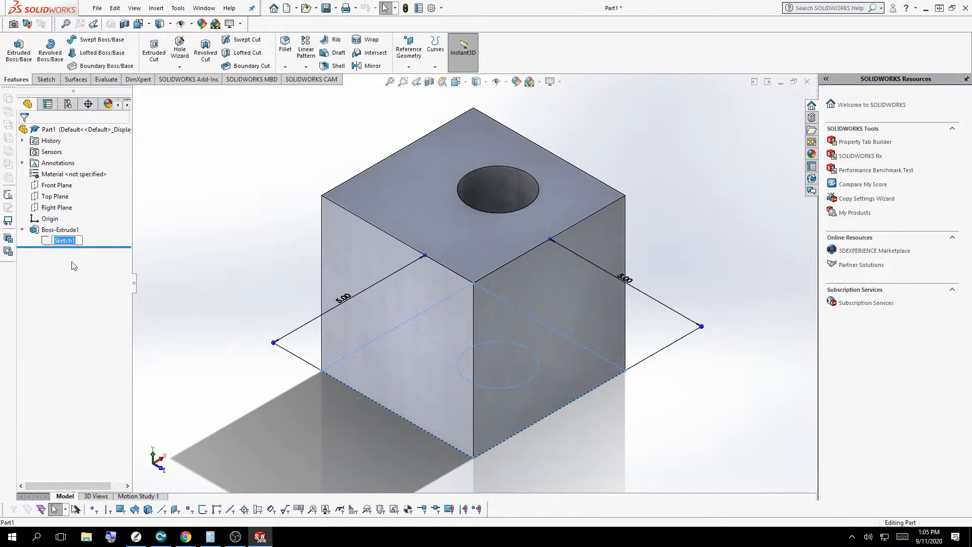
left_click(74, 266)
left_click(177, 180)
left_click(74, 242)
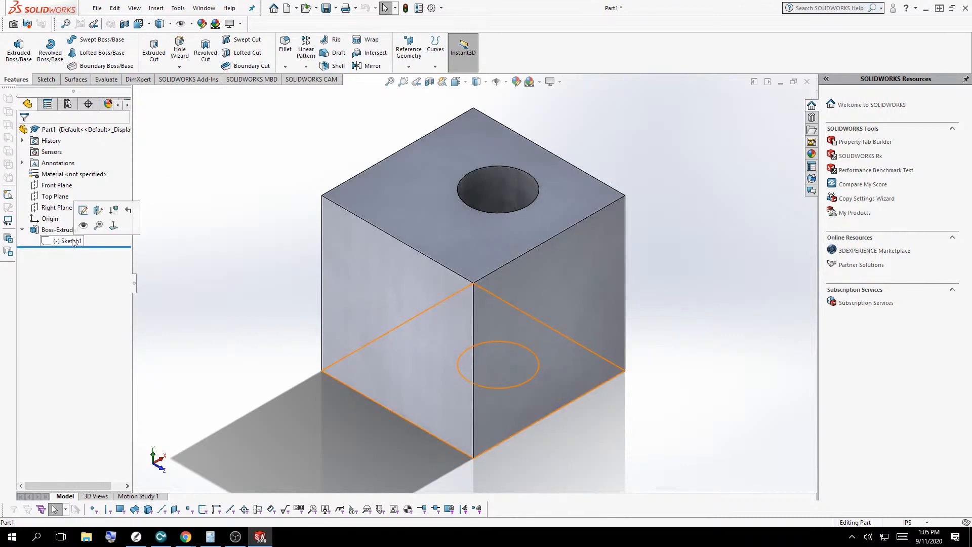
left_click(74, 242)
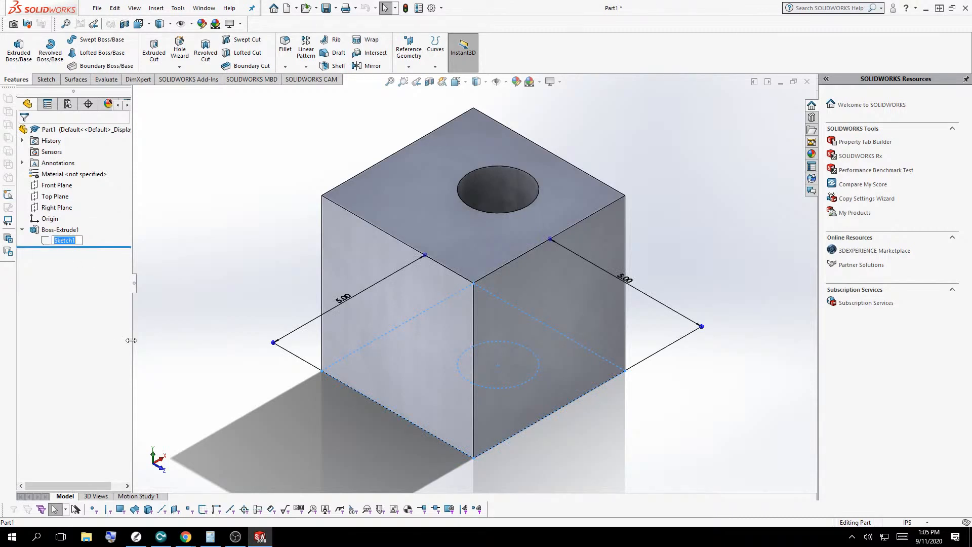
key("Return")
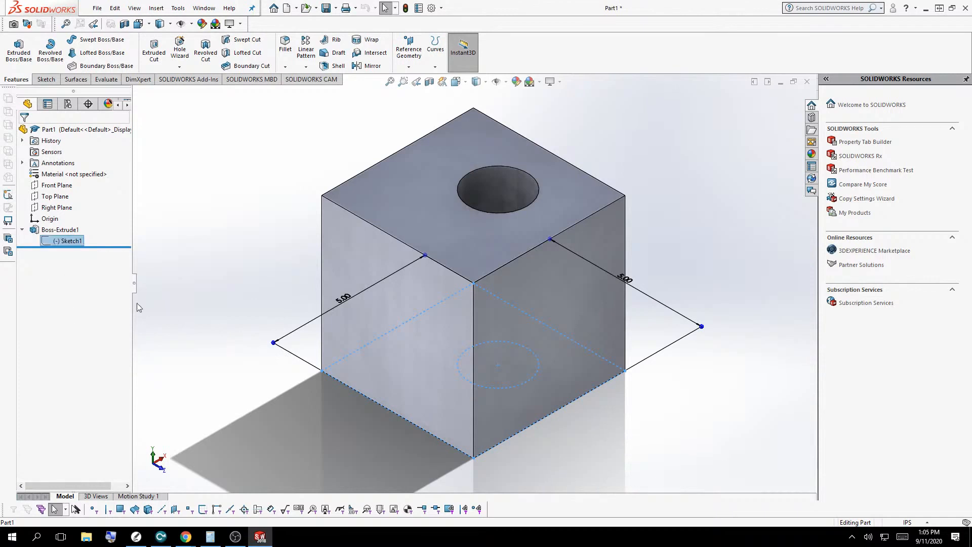
- Edit Sketch1, delete the circle inside the square, and exit the sketch to rebuild the solid cube
left_click(45, 242)
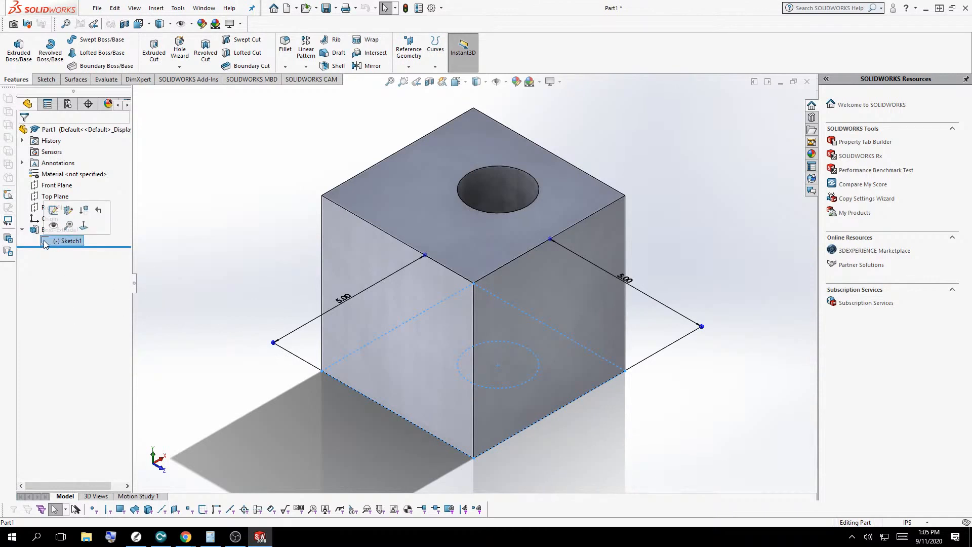
left_click(54, 211)
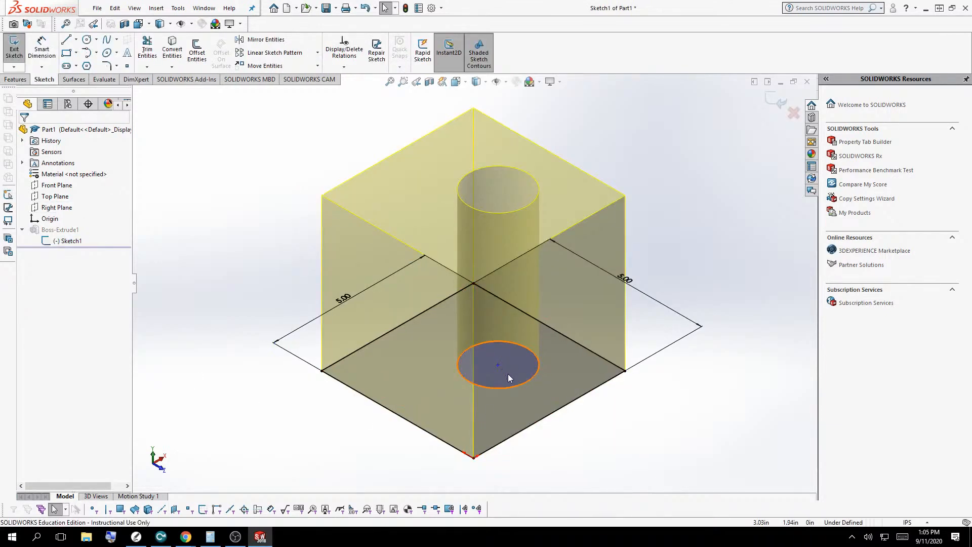
left_click(513, 387)
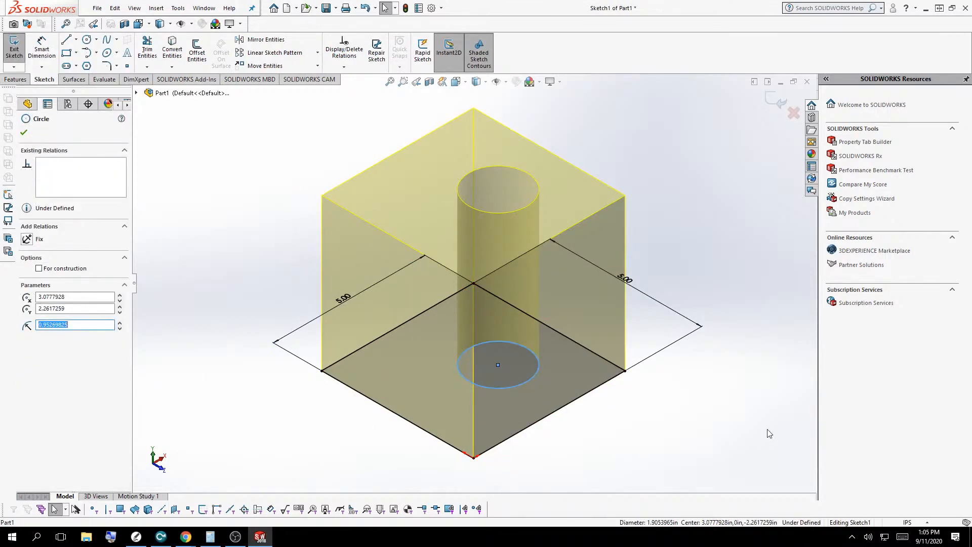
left_click(768, 433)
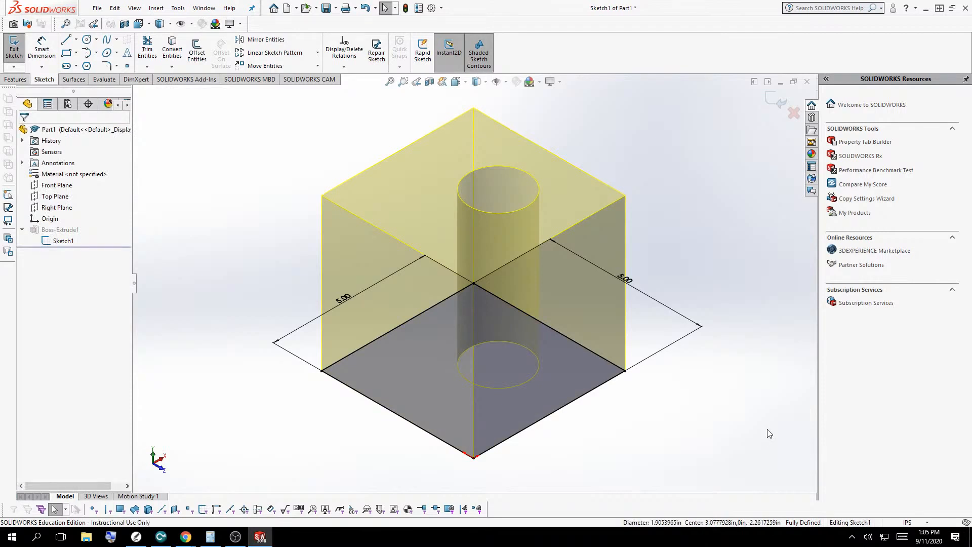
left_click(774, 103)
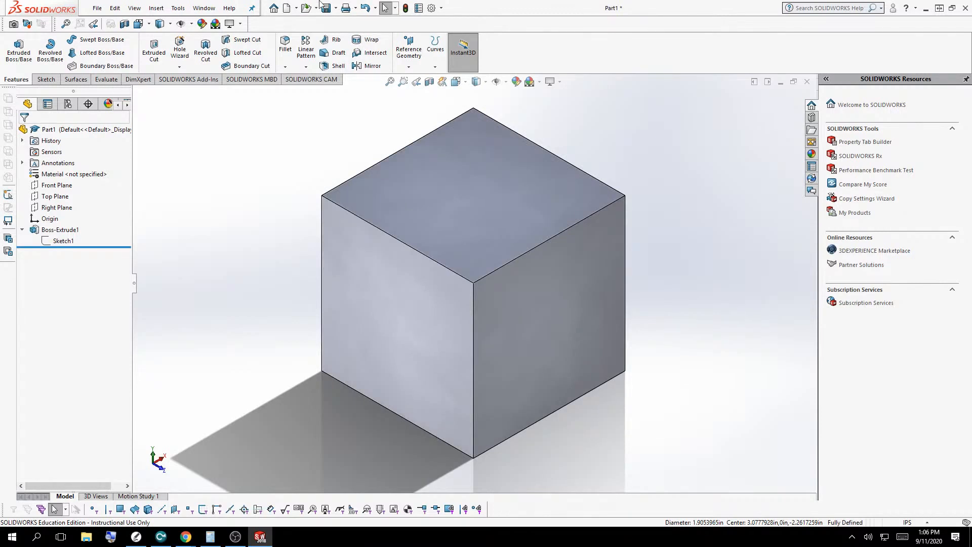
- Start saving the part under a new name, create a folder named Solidworks on the personal H: network drive, and open it
left_click(97, 8)
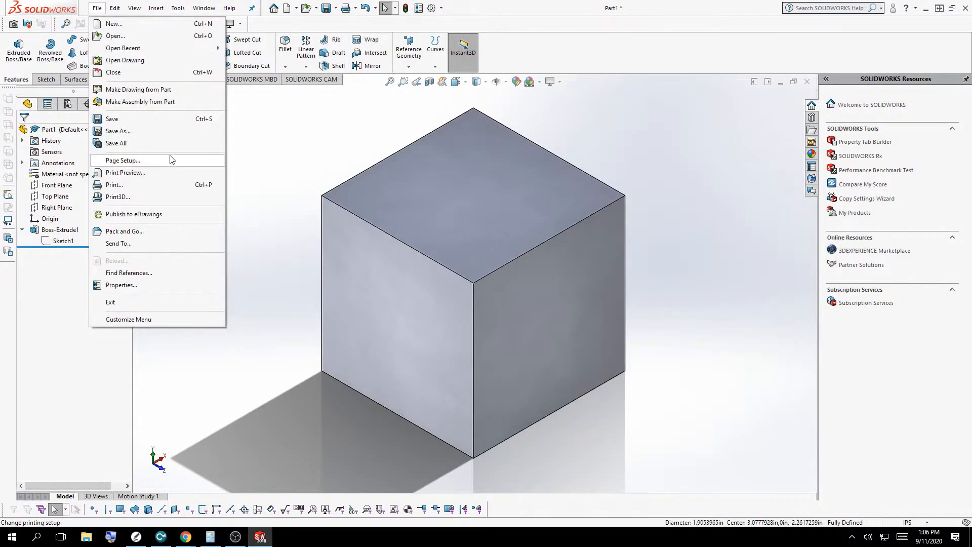
left_click(161, 133)
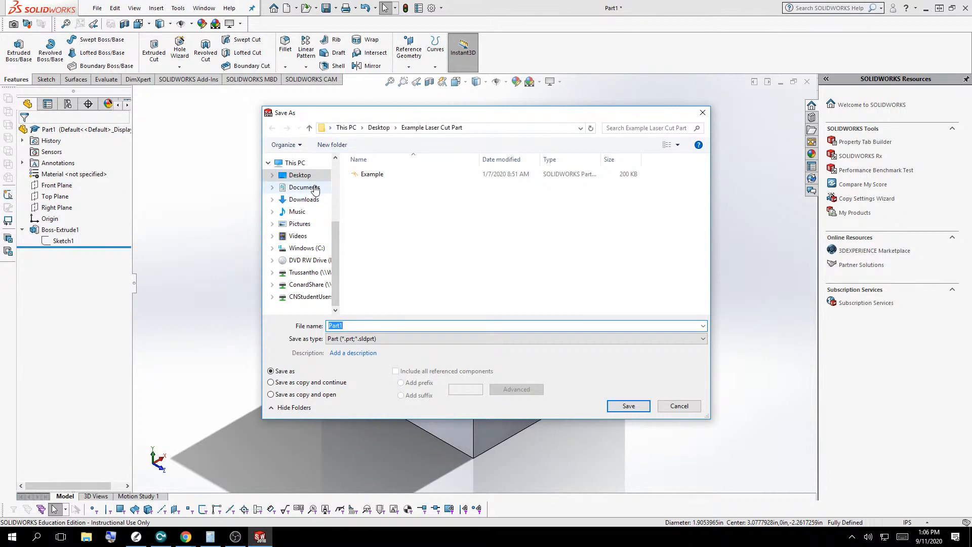
left_click(298, 274)
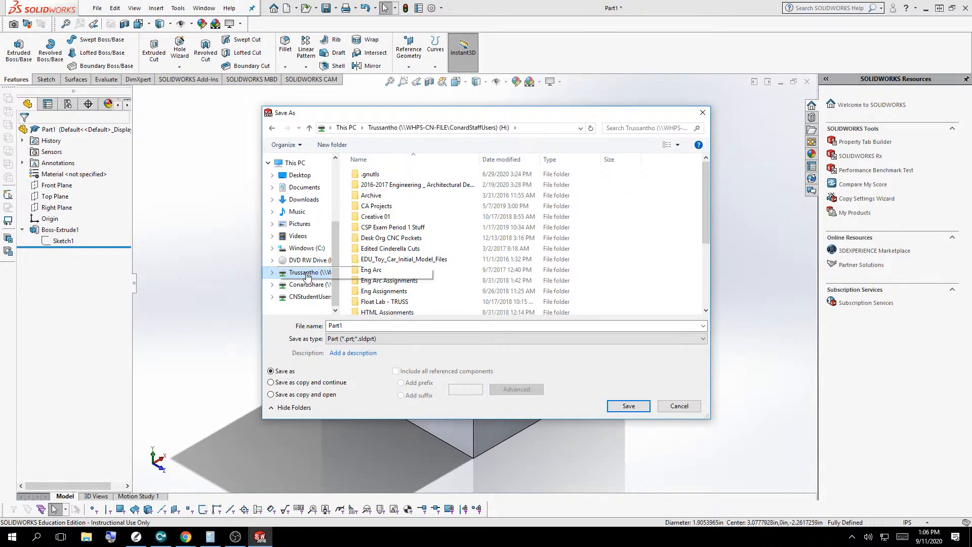
left_click(333, 145)
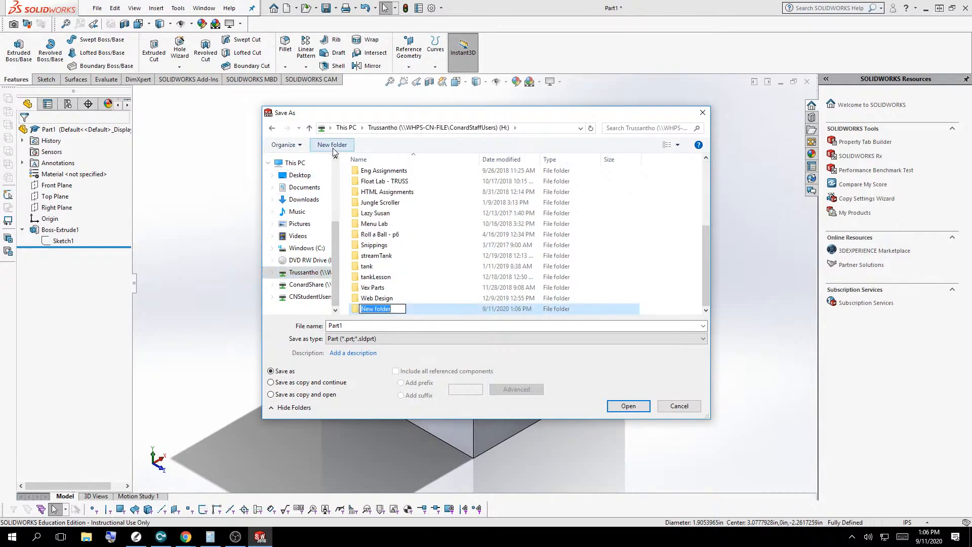
type("Solidworks")
key("Return")
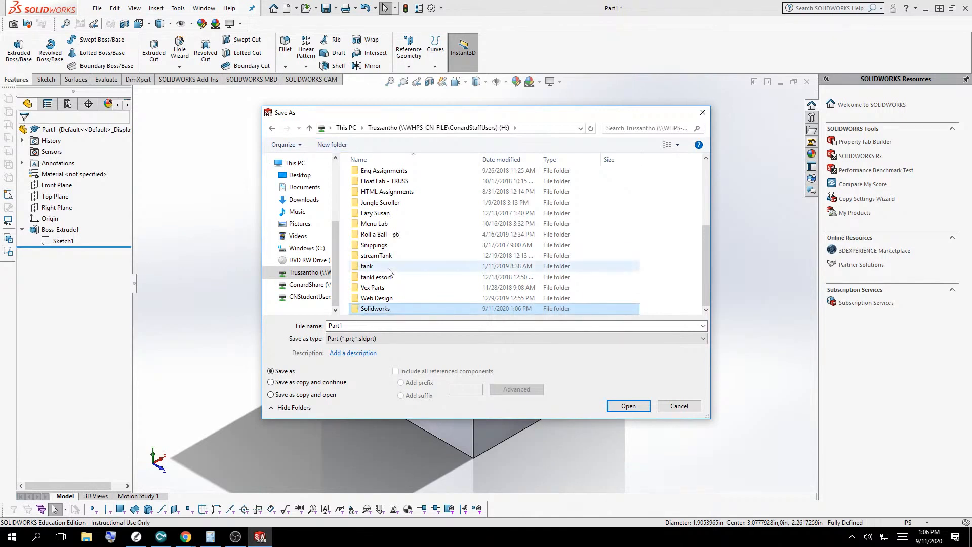
double_click(361, 308)
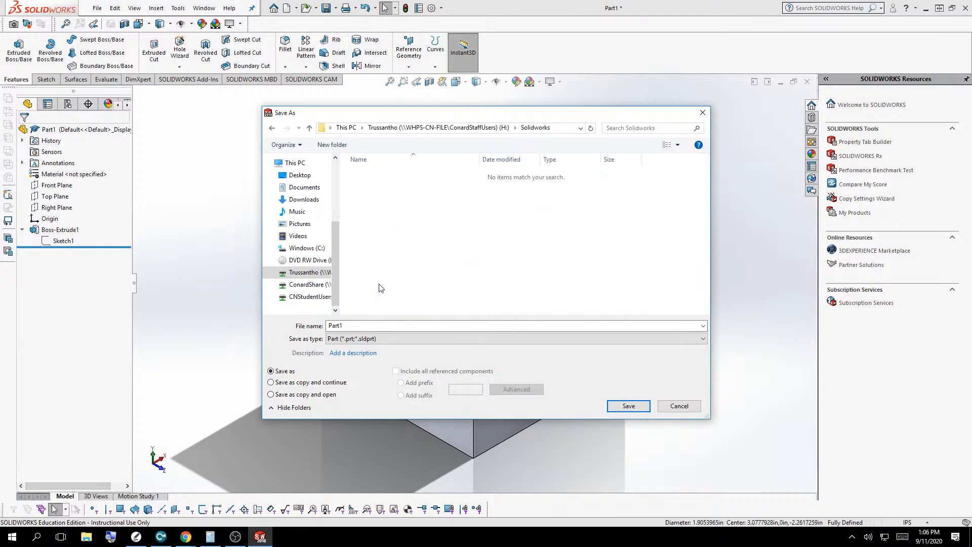
- Name the part file CUBE and save it in the Solidworks folder
left_click(372, 327)
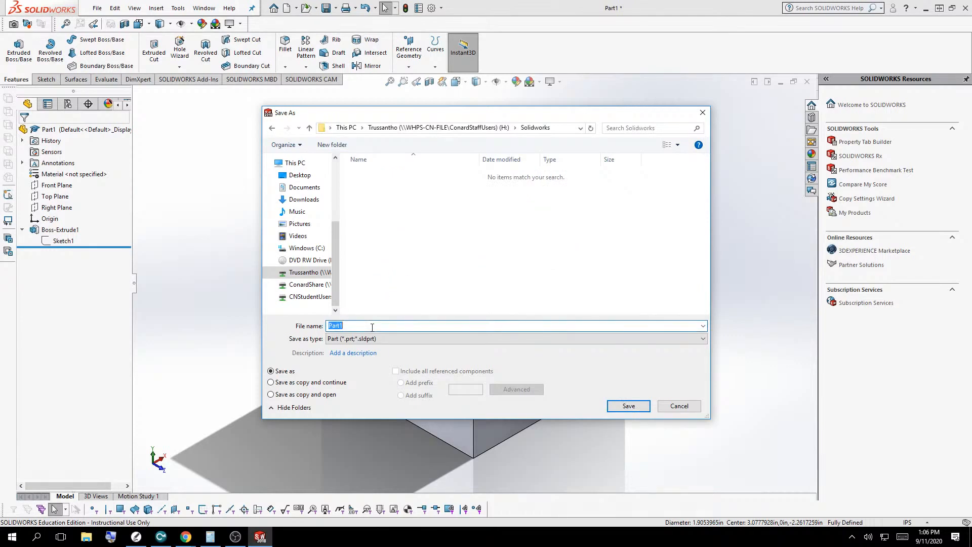
type("Cube")
key("BackSpace")
key("BackSpace")
key("BackSpace")
type("UBE")
left_click(629, 406)
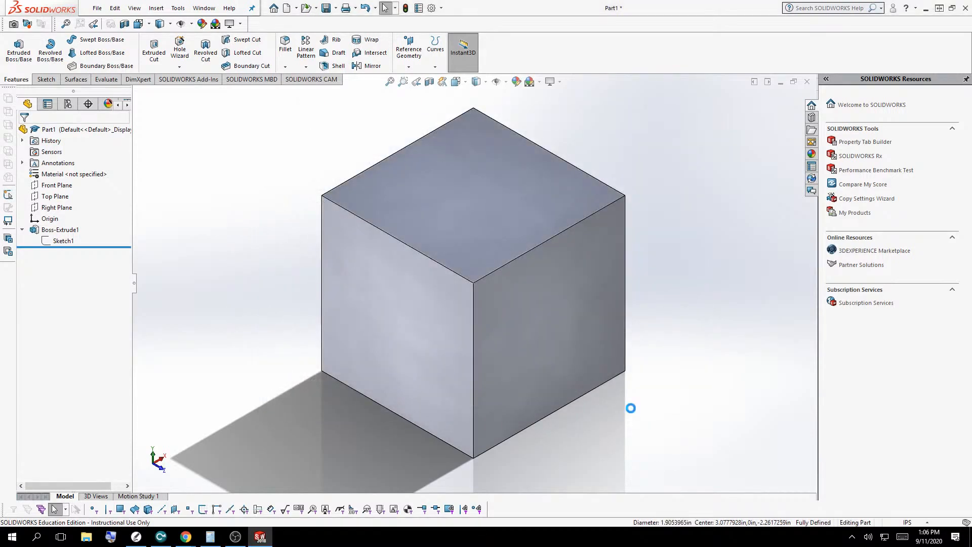